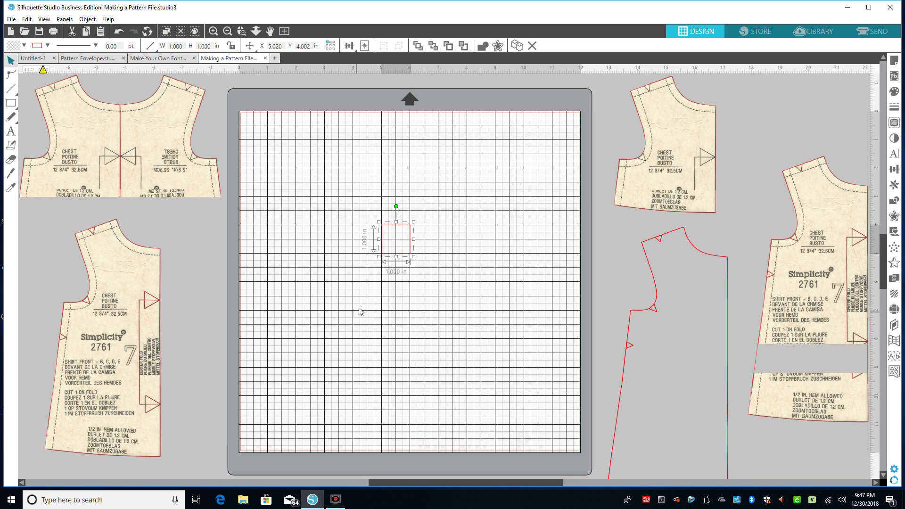
- Butt the mirrored bodice half edge to edge against the original at top left
{"action": "mouse_move", "coordinate": [179, 174]}
{"action": "left_mouse_down"}
{"action": "mouse_move", "coordinate": [187, 175]}
{"action": "mouse_move", "coordinate": [181, 169]}
{"action": "left_mouse_up"}
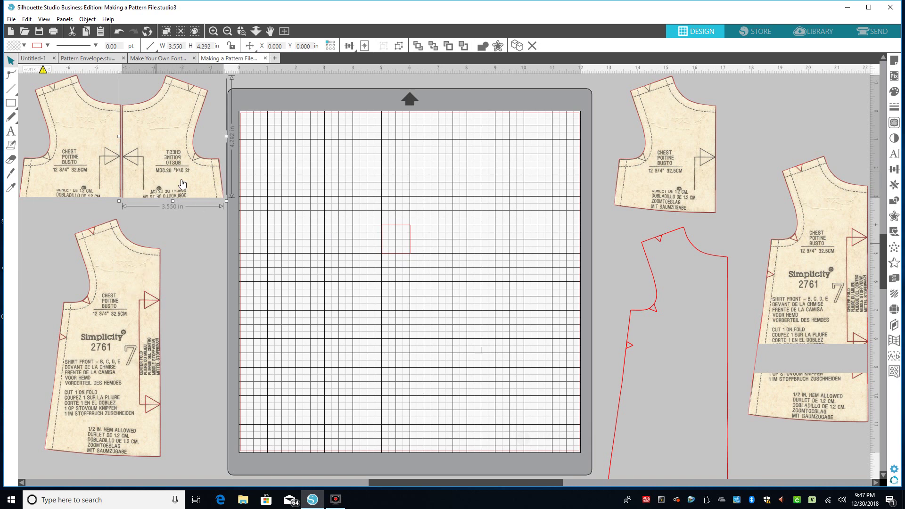
{"action": "left_click", "coordinate": [396, 255]}
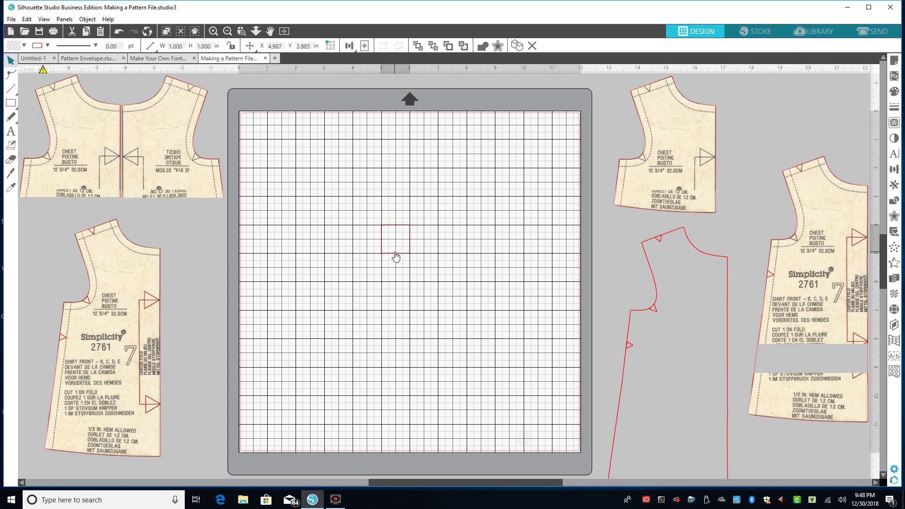
{"action": "left_click", "coordinate": [396, 257]}
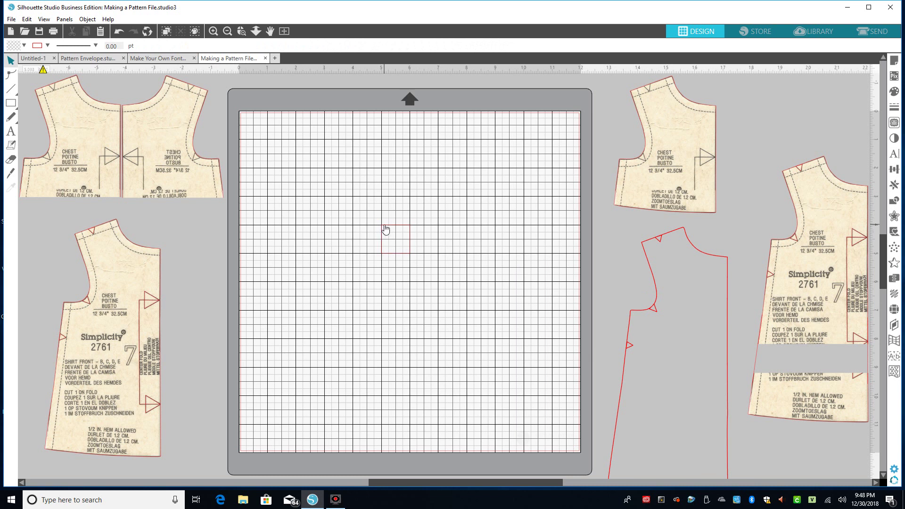
- Move the small red square off the cutting mat to the left
{"action": "mouse_move", "coordinate": [388, 230]}
{"action": "left_mouse_down"}
{"action": "mouse_move", "coordinate": [384, 201]}
{"action": "mouse_move", "coordinate": [406, 232]}
{"action": "left_mouse_up"}
{"action": "left_click", "coordinate": [408, 227]}
{"action": "left_click_drag", "start_coordinate": [355, 249], "coordinate": [208, 248]}
{"action": "left_click", "coordinate": [182, 276]}
- Place the shirt-front pattern piece on the cutting mat, nudged slightly right
{"action": "left_click_drag", "start_coordinate": [138, 302], "coordinate": [372, 240]}
{"action": "left_click", "coordinate": [417, 178]}
{"action": "left_click", "coordinate": [257, 240]}
{"action": "left_click_drag", "start_coordinate": [373, 289], "coordinate": [383, 289]}
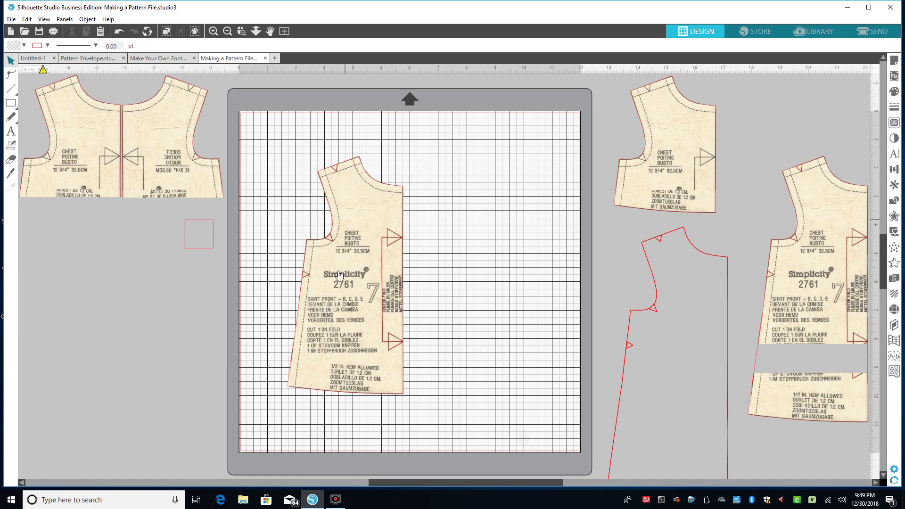
- Return the shirt-front piece off the mat to the left and bring up the File menu
{"action": "left_click_drag", "start_coordinate": [380, 220], "coordinate": [406, 226]}
{"action": "left_click", "coordinate": [397, 275]}
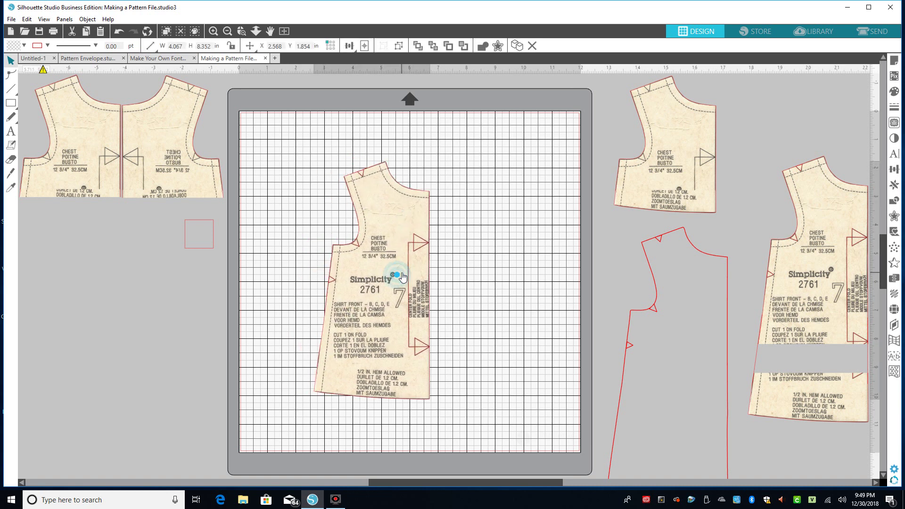
{"action": "left_click", "coordinate": [387, 314]}
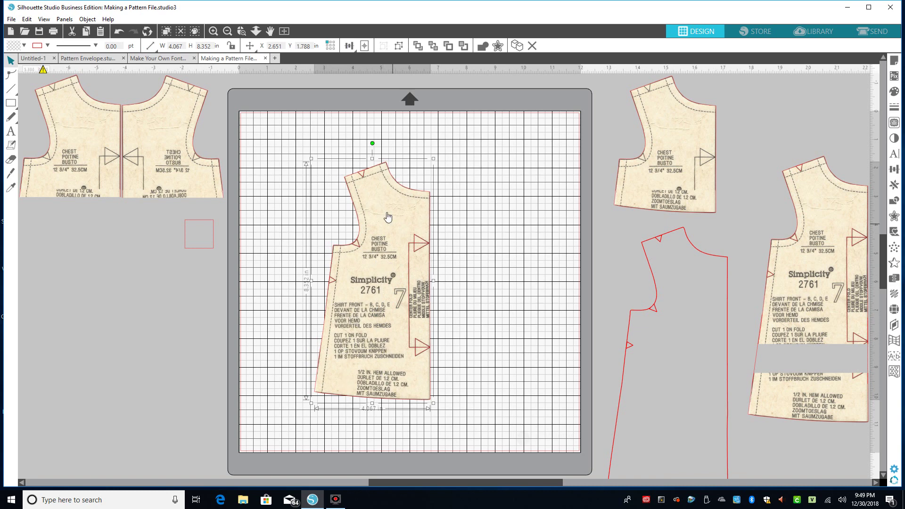
{"action": "left_click_drag", "start_coordinate": [388, 217], "coordinate": [108, 281]}
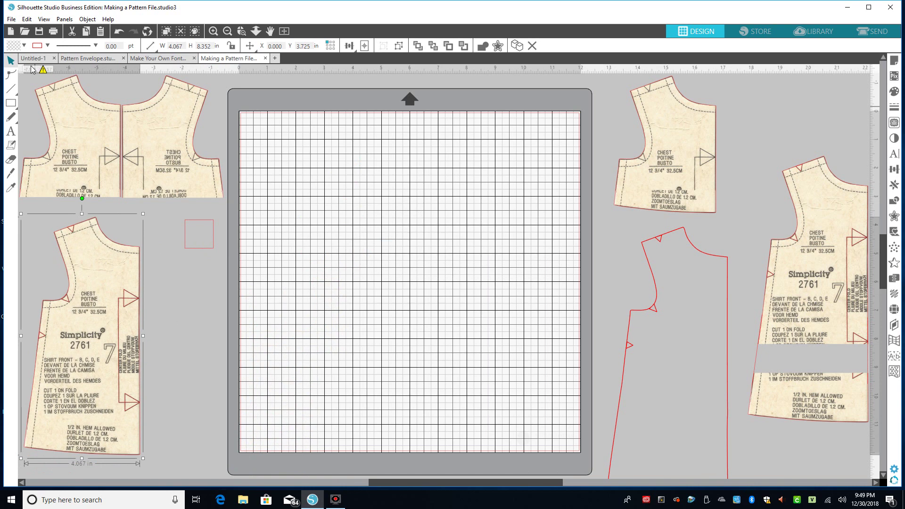
{"action": "left_click", "coordinate": [11, 19]}
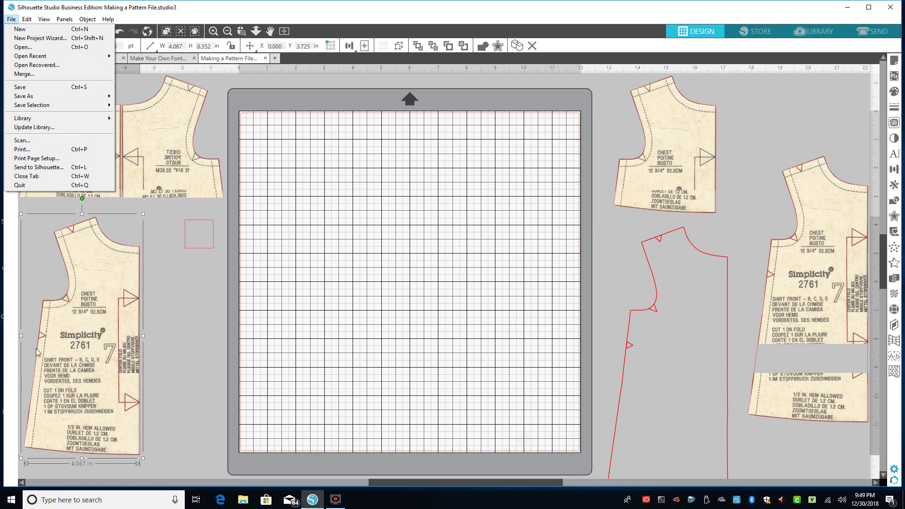
- Scan a shirt-front page with the HP Officejet 6600 TWAIN source and preview it
{"action": "left_click", "coordinate": [23, 140]}
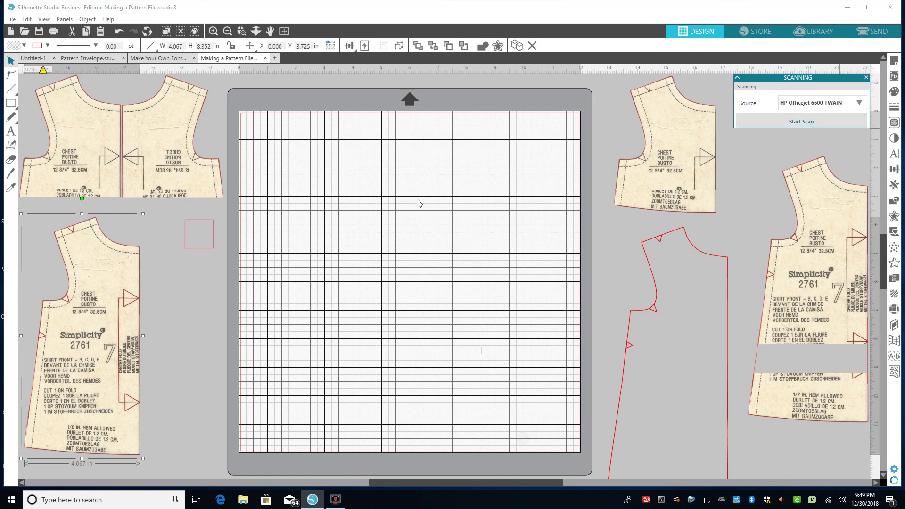
{"action": "left_click", "coordinate": [119, 298]}
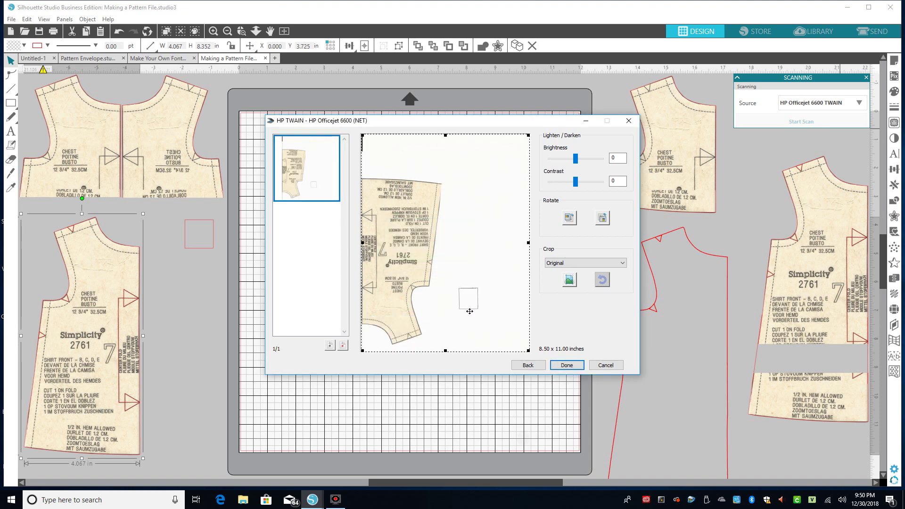
- Place the 8.50 x 11.00 in scan on the mat and rotate it 180°, undoing and redoing
{"action": "left_click", "coordinate": [567, 366]}
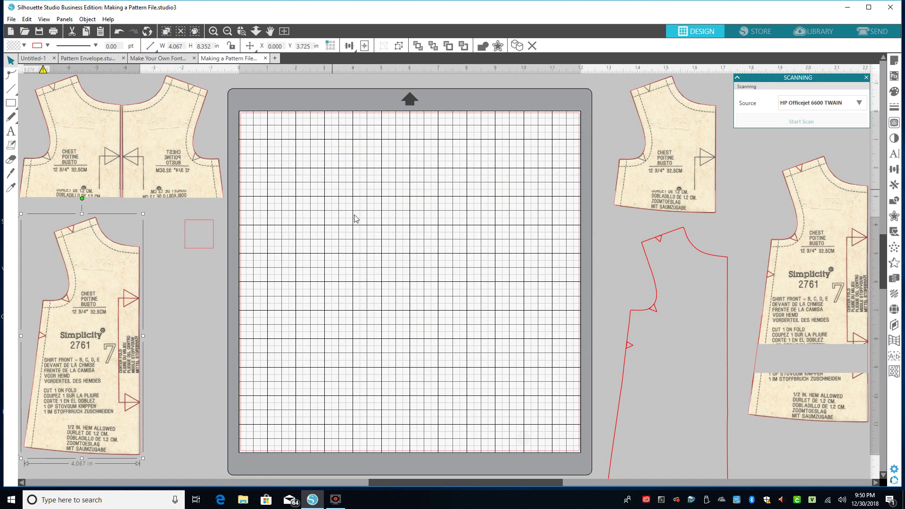
{"action": "left_click", "coordinate": [87, 20]}
{"action": "mouse_move", "coordinate": [101, 52]}
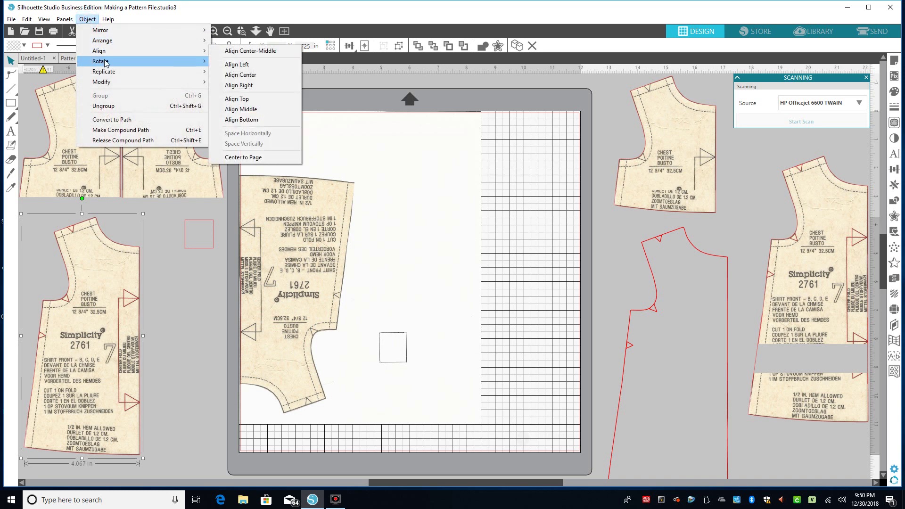
{"action": "left_click", "coordinate": [254, 82]}
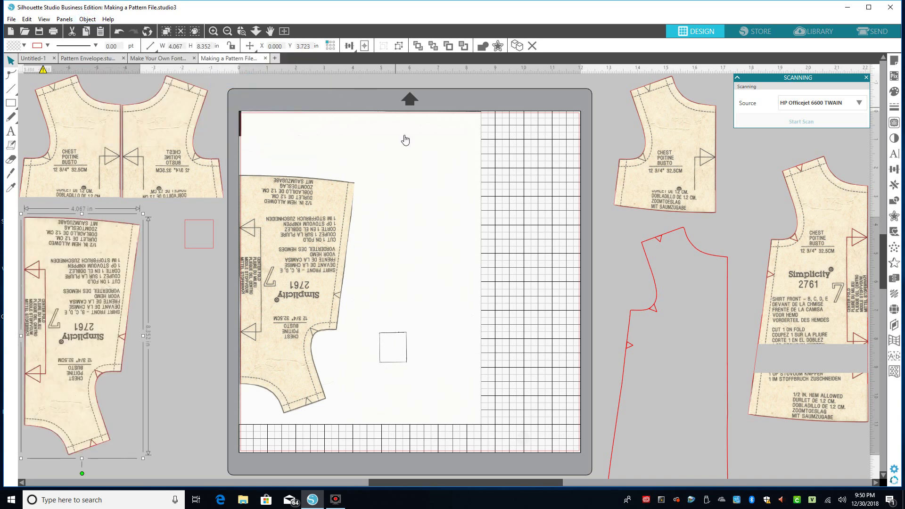
{"action": "left_click", "coordinate": [118, 34]}
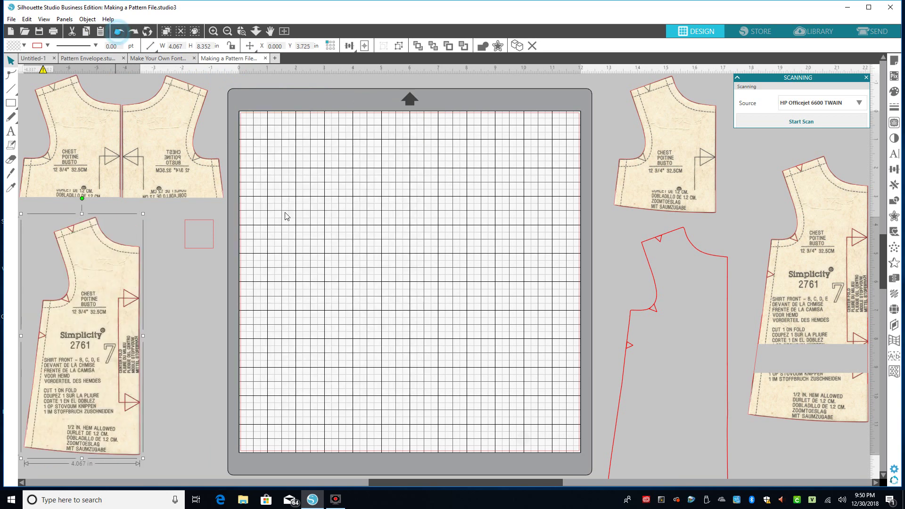
{"action": "left_click", "coordinate": [134, 34]}
{"action": "left_click", "coordinate": [134, 33]}
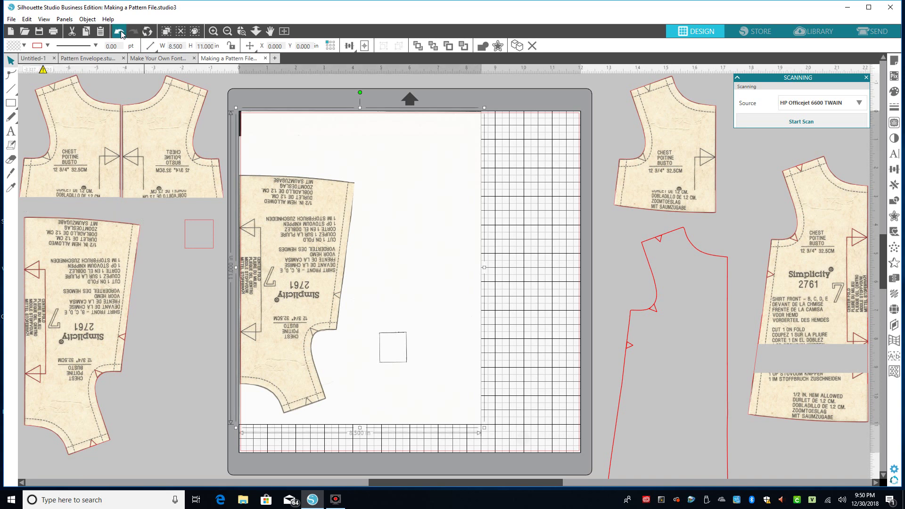
- Rotate the scanned page upright and shift it slightly right and down on the mat
{"action": "left_click", "coordinate": [89, 20]}
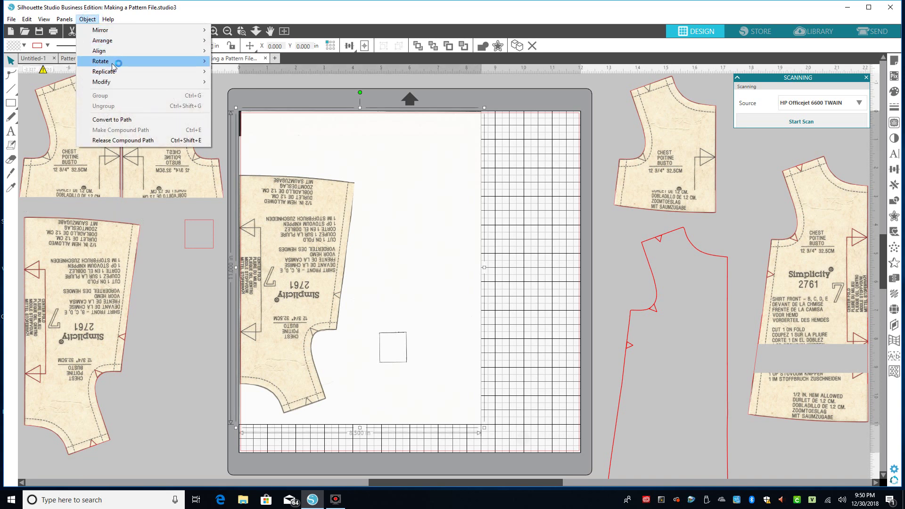
{"action": "mouse_move", "coordinate": [111, 63]}
{"action": "left_click", "coordinate": [270, 81]}
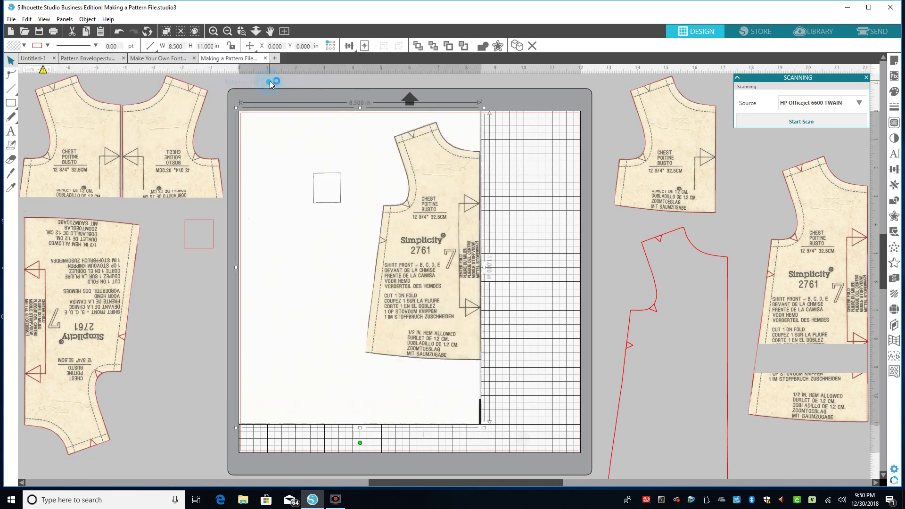
{"action": "left_click_drag", "start_coordinate": [412, 184], "coordinate": [427, 202]}
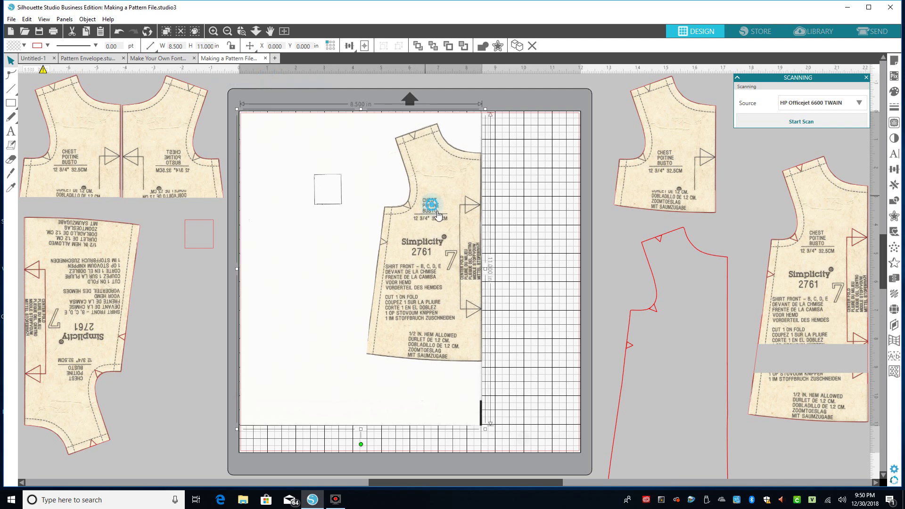
{"action": "left_click", "coordinate": [202, 253]}
- Bring the small red square to the front, keeping it beside the mat
{"action": "left_click", "coordinate": [200, 249]}
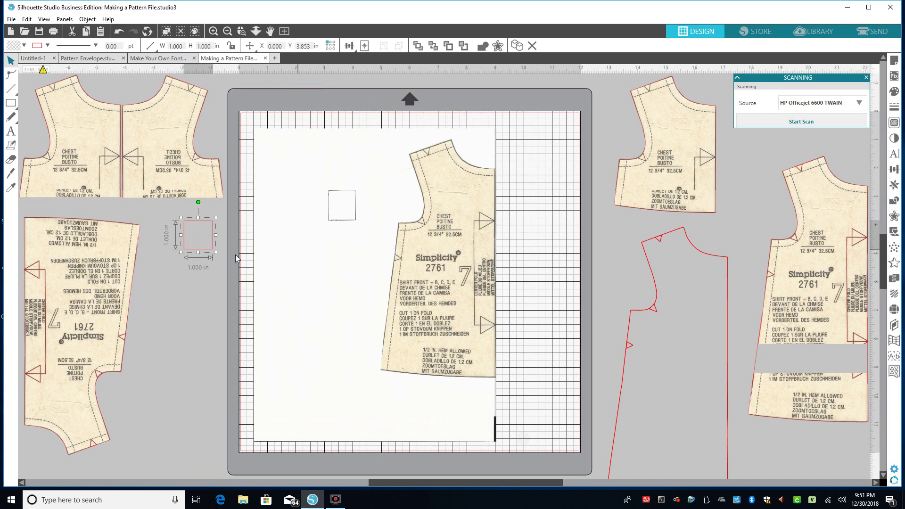
{"action": "mouse_move", "coordinate": [207, 255]}
{"action": "left_mouse_down"}
{"action": "mouse_move", "coordinate": [289, 254]}
{"action": "mouse_move", "coordinate": [212, 257]}
{"action": "left_mouse_up"}
{"action": "right_click", "coordinate": [212, 258]}
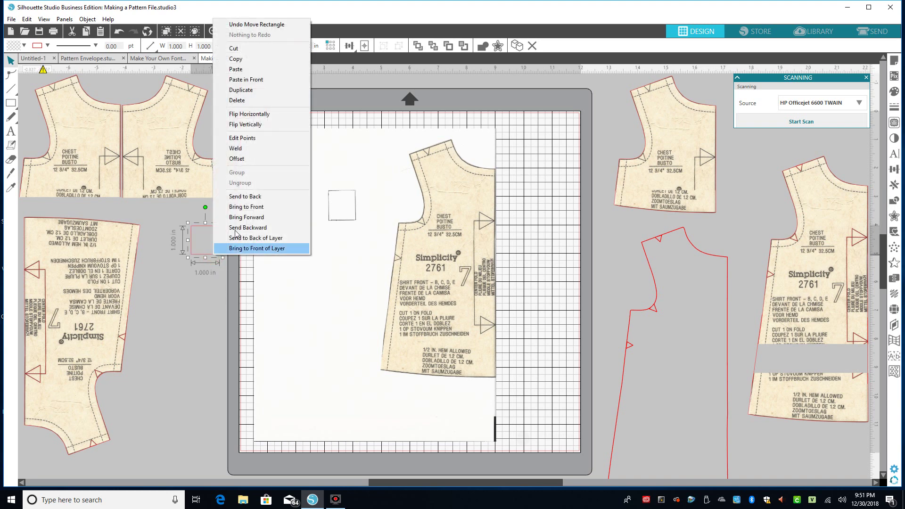
{"action": "left_click", "coordinate": [253, 207]}
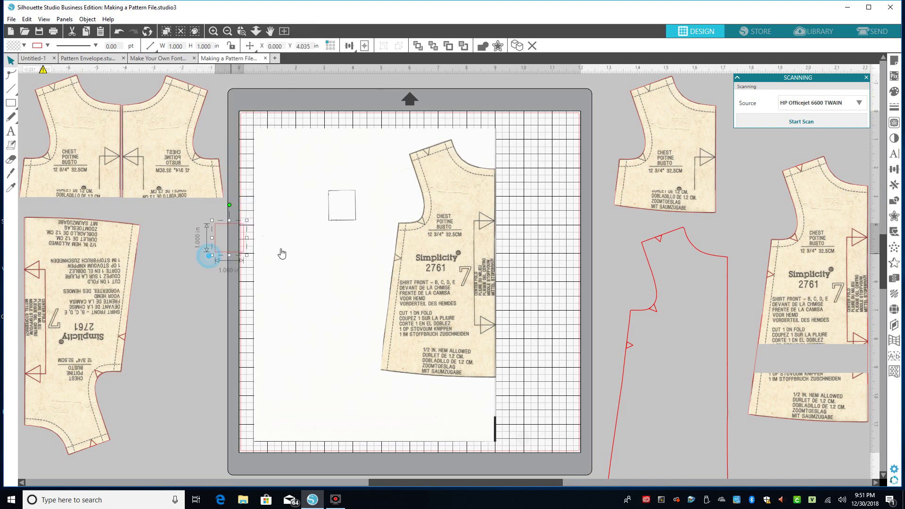
{"action": "mouse_move", "coordinate": [208, 257]}
{"action": "left_mouse_down"}
{"action": "mouse_move", "coordinate": [337, 223]}
{"action": "mouse_move", "coordinate": [171, 284]}
{"action": "mouse_move", "coordinate": [313, 269]}
{"action": "mouse_move", "coordinate": [179, 293]}
{"action": "mouse_move", "coordinate": [326, 234]}
{"action": "mouse_move", "coordinate": [219, 254]}
{"action": "left_mouse_up"}
{"action": "right_click", "coordinate": [221, 260]}
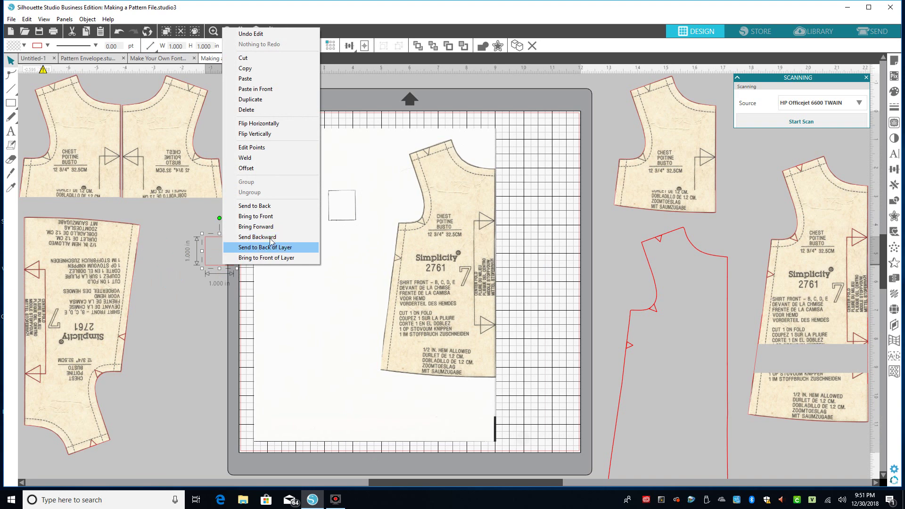
{"action": "left_click", "coordinate": [264, 218]}
{"action": "left_click", "coordinate": [209, 295]}
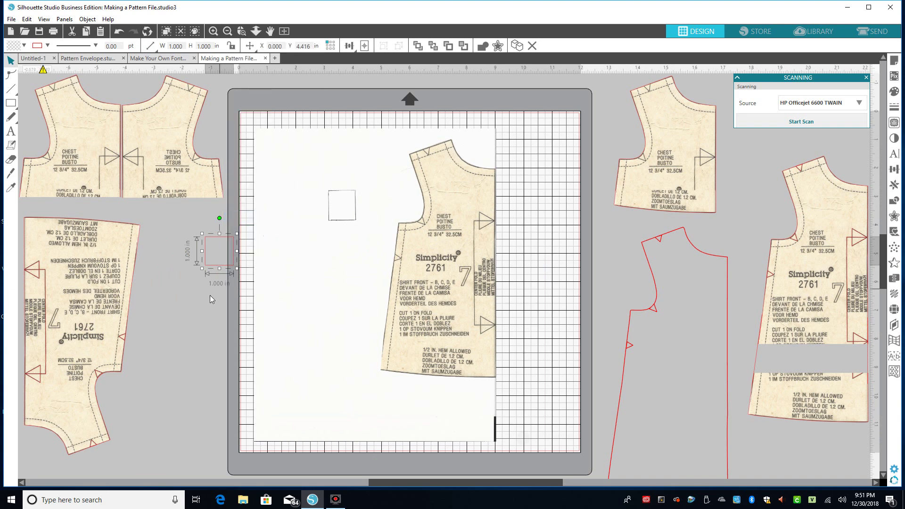
{"action": "left_click", "coordinate": [222, 267]}
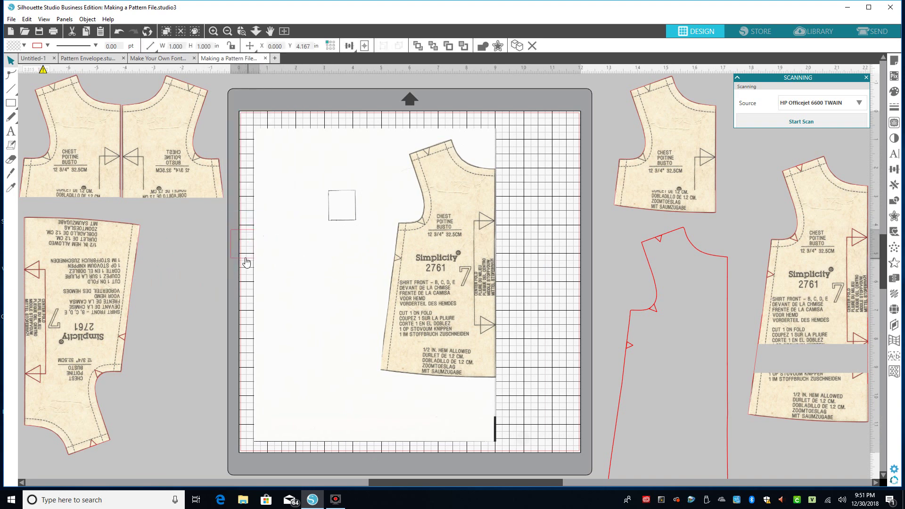
- Send the scanned page to the back and drag the red square onto it
{"action": "right_click", "coordinate": [283, 256]}
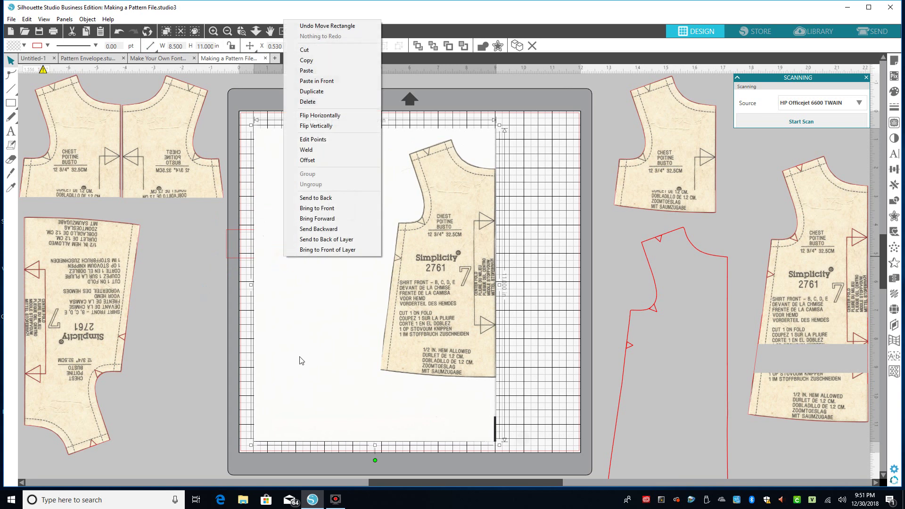
{"action": "left_click", "coordinate": [317, 197]}
{"action": "left_click", "coordinate": [193, 296]}
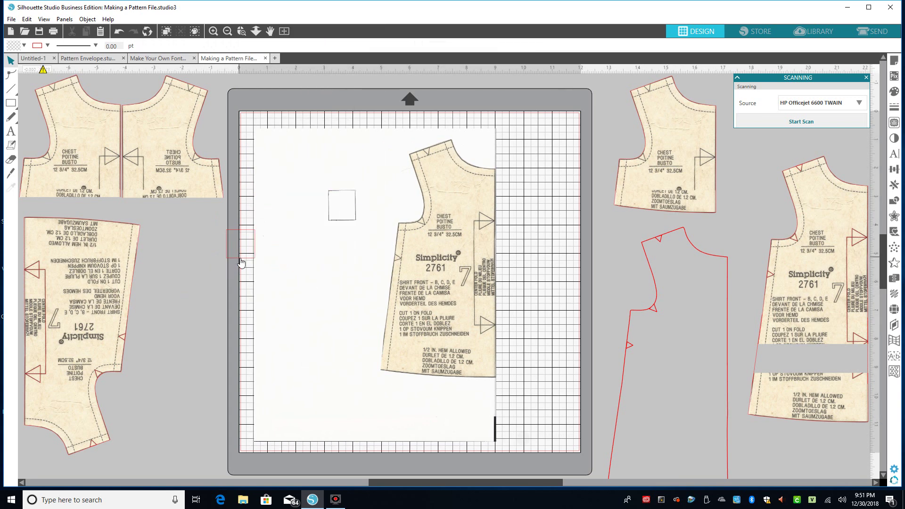
{"action": "left_click_drag", "start_coordinate": [241, 263], "coordinate": [343, 224]}
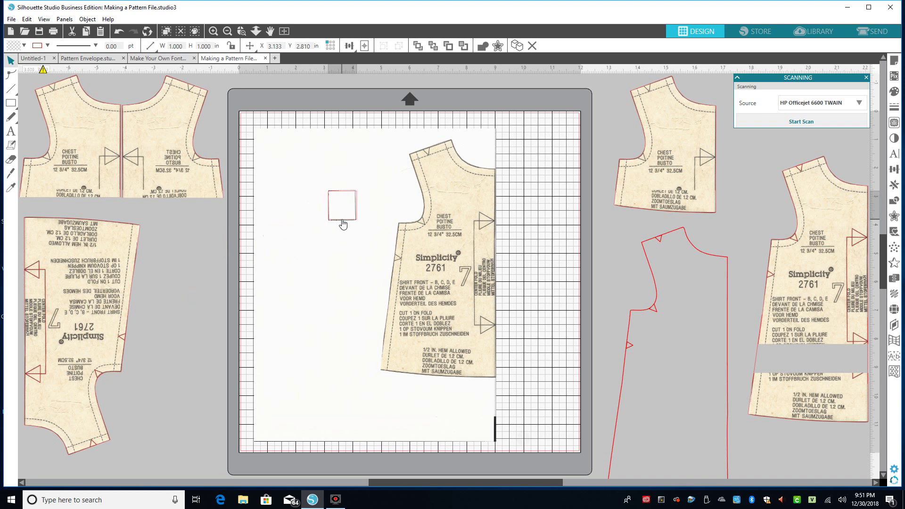
{"action": "left_click", "coordinate": [343, 224]}
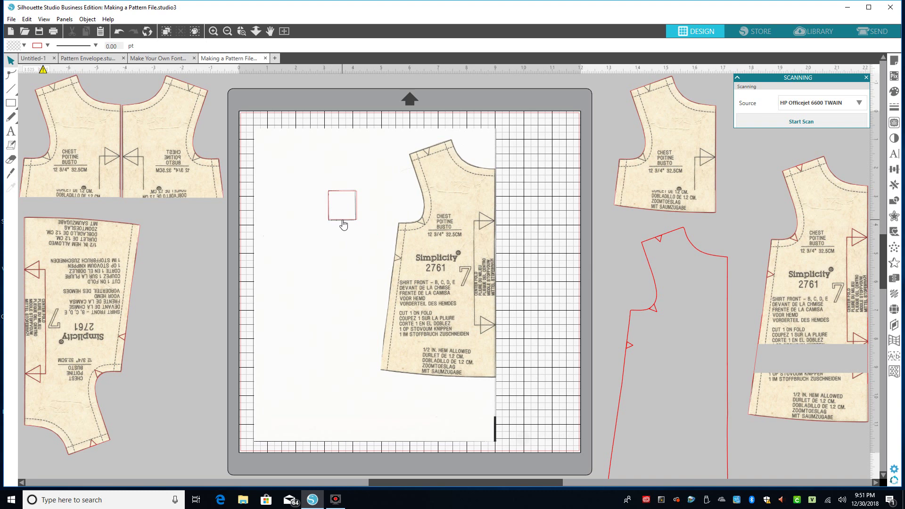
- Widen the scanned page to 8.550 in and shift it right on the mat
{"action": "left_click", "coordinate": [390, 224]}
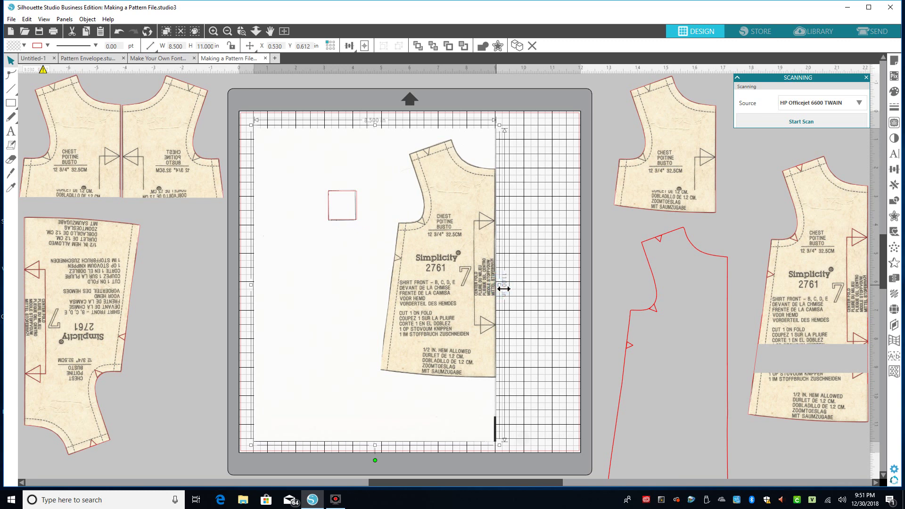
{"action": "left_click_drag", "start_coordinate": [504, 289], "coordinate": [505, 289]}
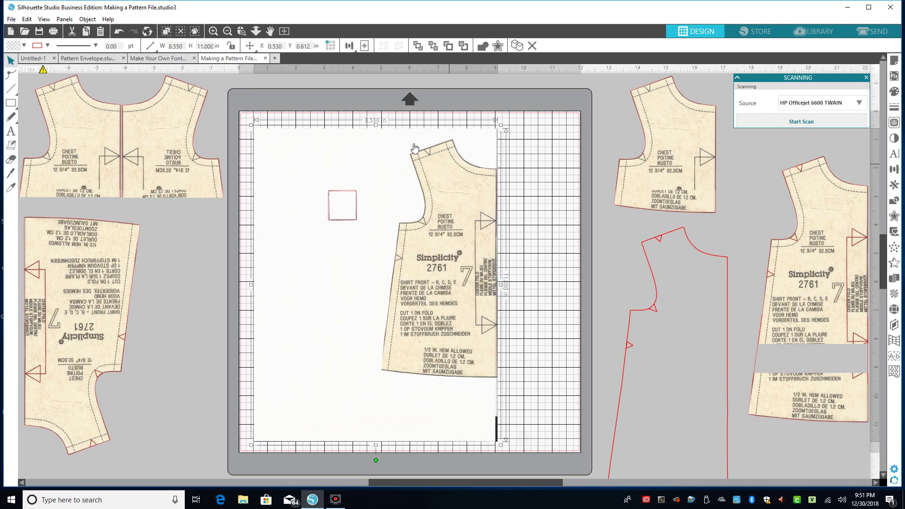
{"action": "left_click_drag", "start_coordinate": [385, 177], "coordinate": [387, 179]}
{"action": "left_click_drag", "start_coordinate": [427, 203], "coordinate": [489, 198]}
{"action": "left_click_drag", "start_coordinate": [369, 236], "coordinate": [388, 238]}
- Move the one-inch square off the mat and slide the scan to the mat's left edge
{"action": "left_click", "coordinate": [340, 220]}
{"action": "left_click_drag", "start_coordinate": [337, 223], "coordinate": [176, 276]}
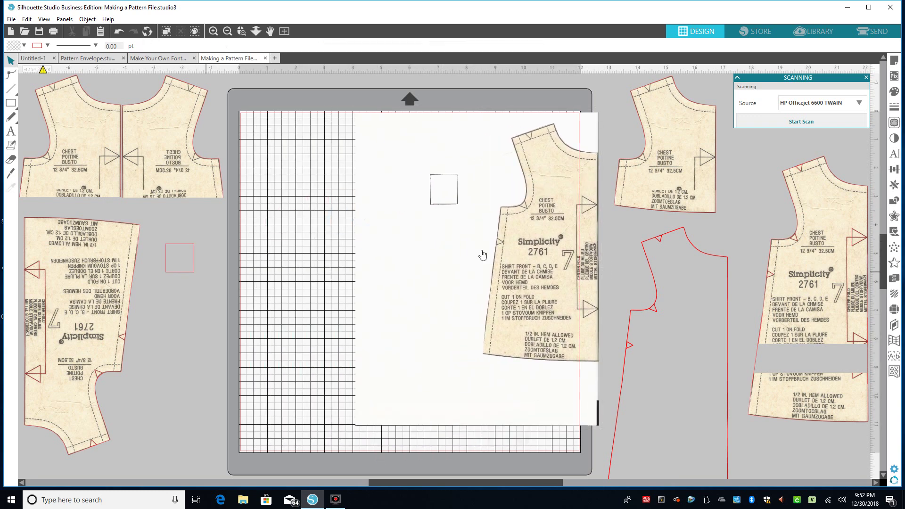
{"action": "left_click_drag", "start_coordinate": [484, 256], "coordinate": [395, 262]}
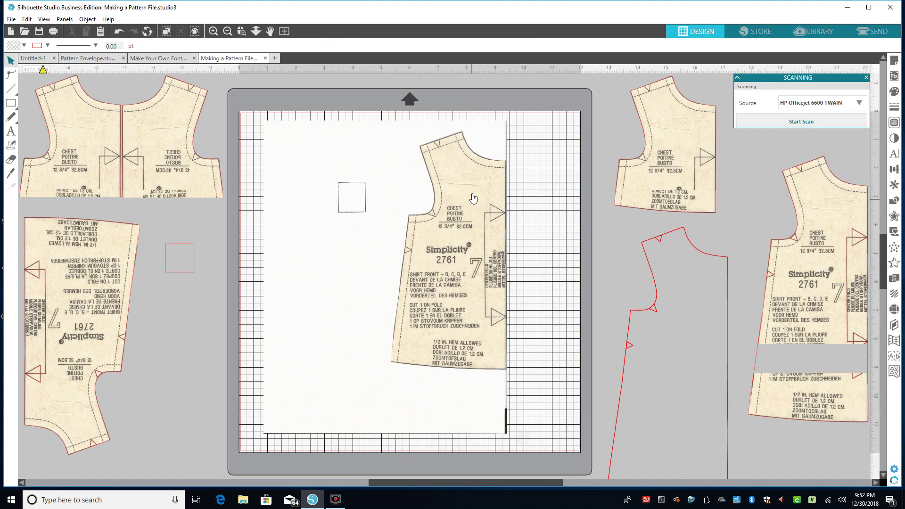
- Show the trace settings, then select the scanned image and enter its point editing
{"action": "left_click", "coordinate": [893, 122]}
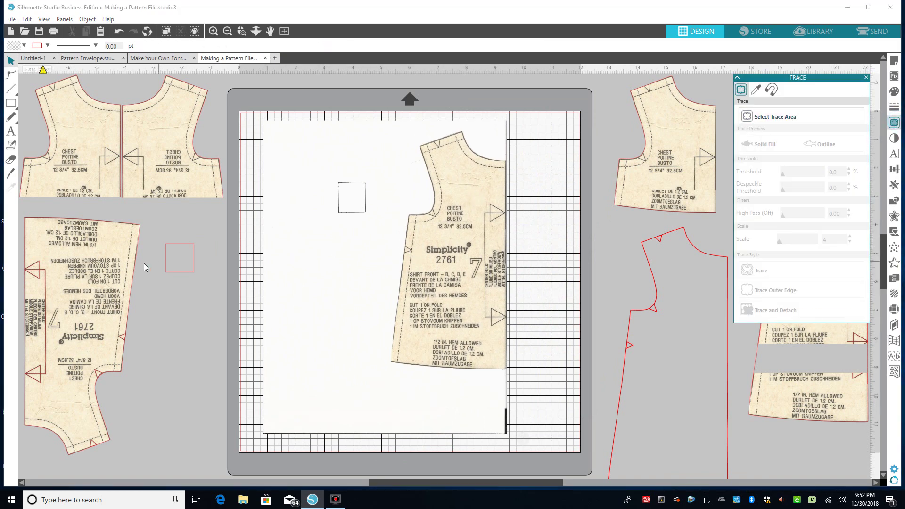
{"action": "left_click", "coordinate": [81, 284]}
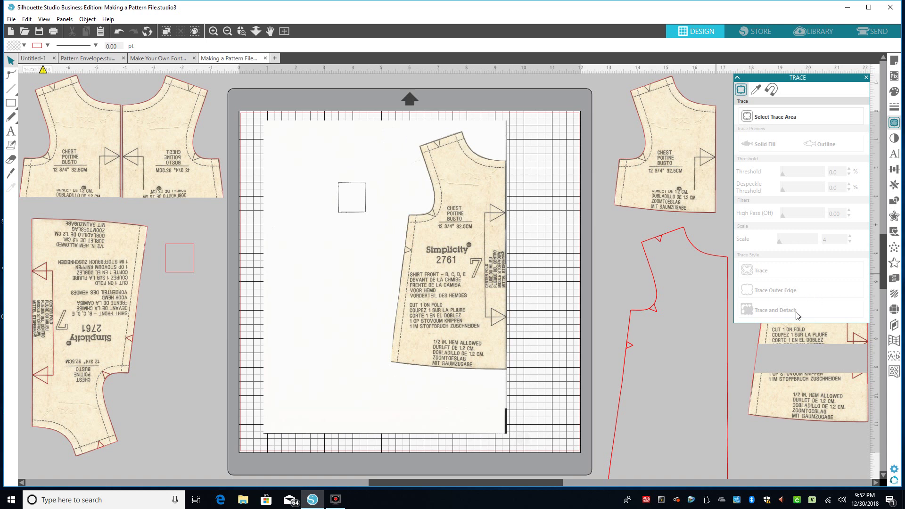
{"action": "left_click", "coordinate": [337, 261]}
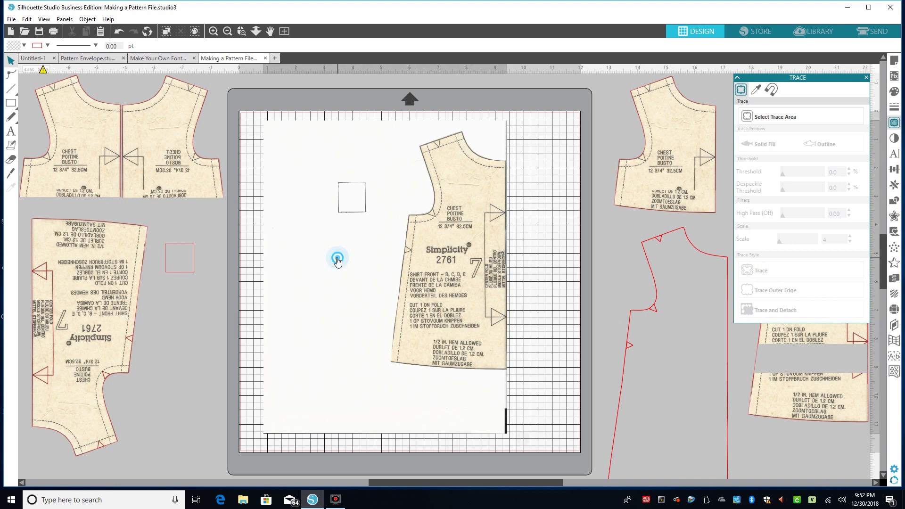
{"action": "left_click_drag", "start_coordinate": [338, 260], "coordinate": [333, 264]}
{"action": "double_click", "coordinate": [330, 258]}
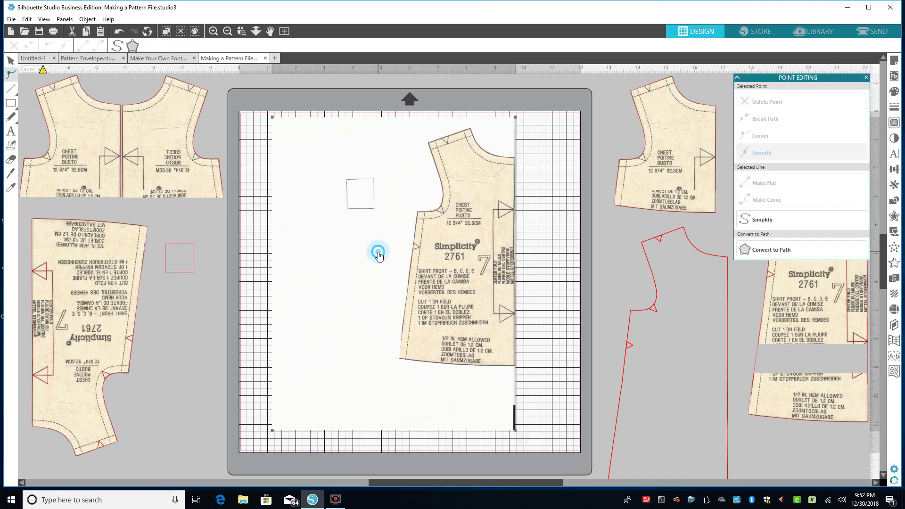
- Nudge the scanned image into position, exit point editing, and reselect the page
{"action": "mouse_move", "coordinate": [376, 253]}
{"action": "left_mouse_down"}
{"action": "mouse_move", "coordinate": [364, 256]}
{"action": "mouse_move", "coordinate": [393, 249]}
{"action": "left_mouse_up"}
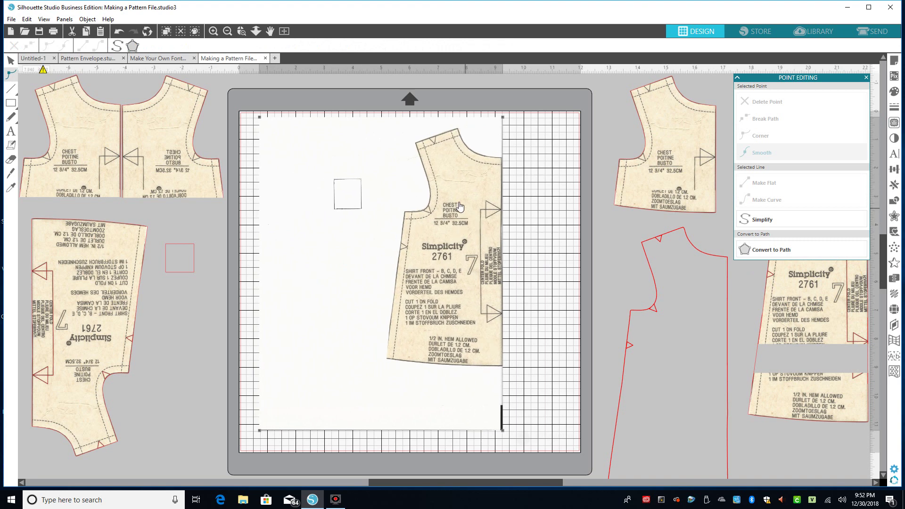
{"action": "left_click_drag", "start_coordinate": [459, 266], "coordinate": [465, 251]}
{"action": "left_click", "coordinate": [455, 232]}
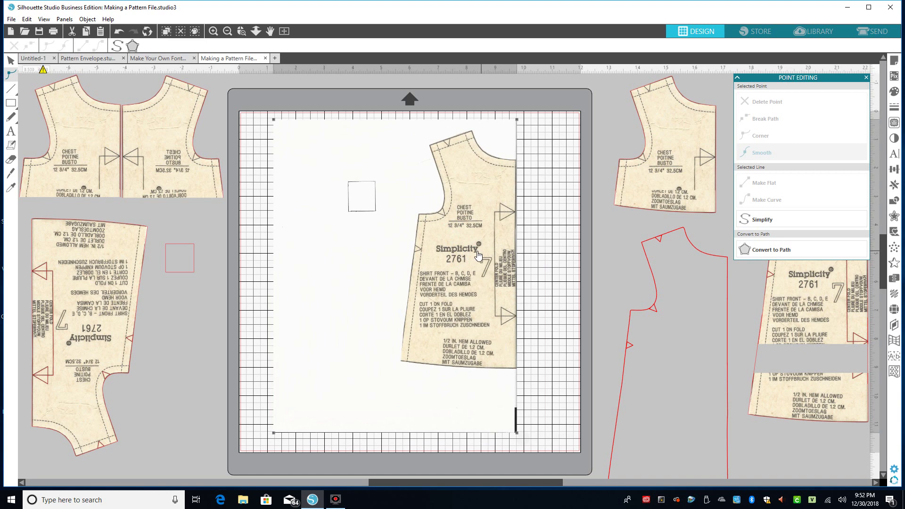
{"action": "left_click_drag", "start_coordinate": [439, 277], "coordinate": [427, 282]}
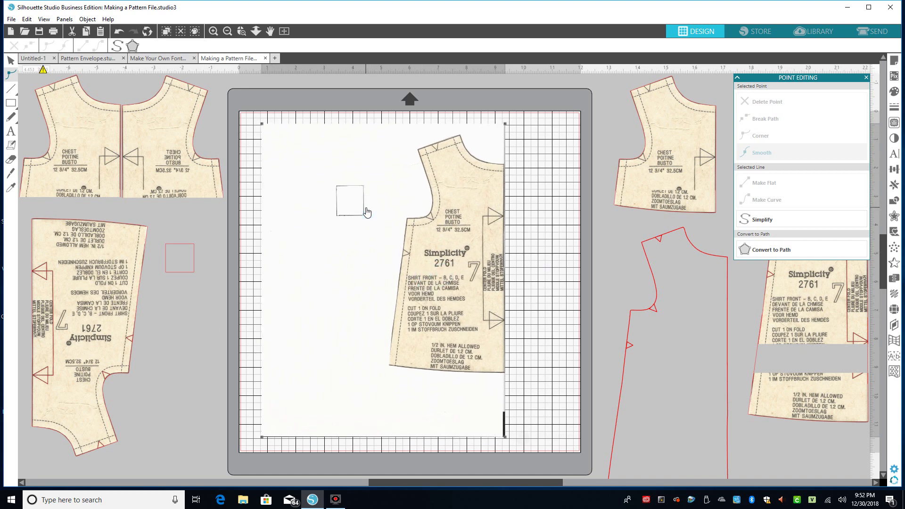
{"action": "left_click", "coordinate": [356, 231]}
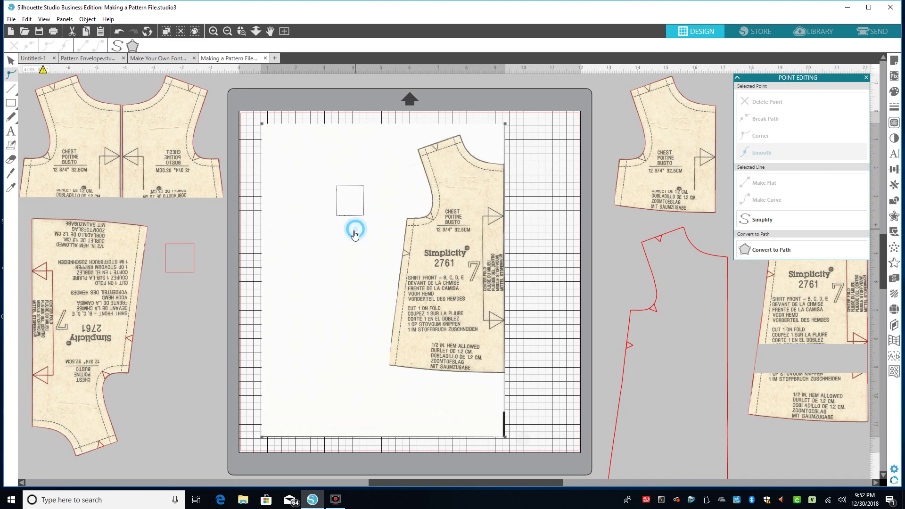
{"action": "left_click", "coordinate": [562, 194]}
{"action": "left_click", "coordinate": [458, 236]}
- Delete the scanned page, then move the shirt-front piece onto the mat and rotate it 180°
{"action": "key", "text": "Delete"}
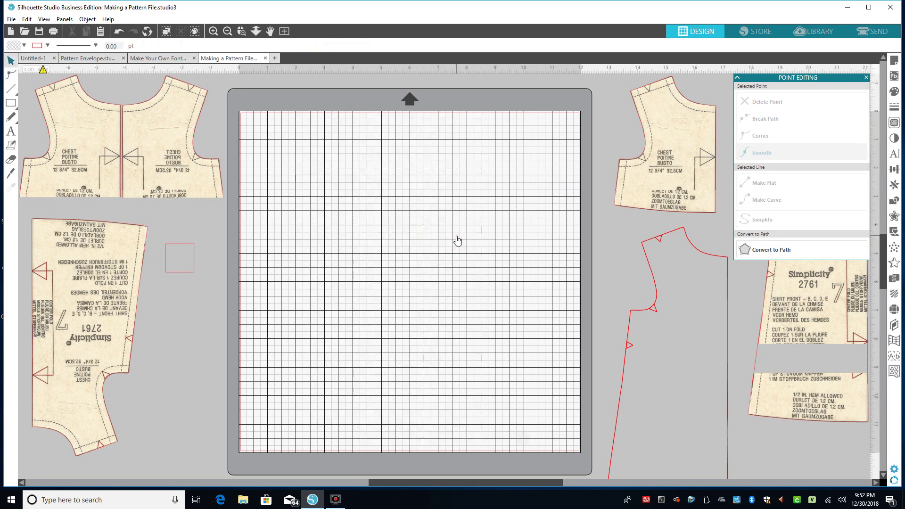
{"action": "left_click_drag", "start_coordinate": [60, 249], "coordinate": [373, 222]}
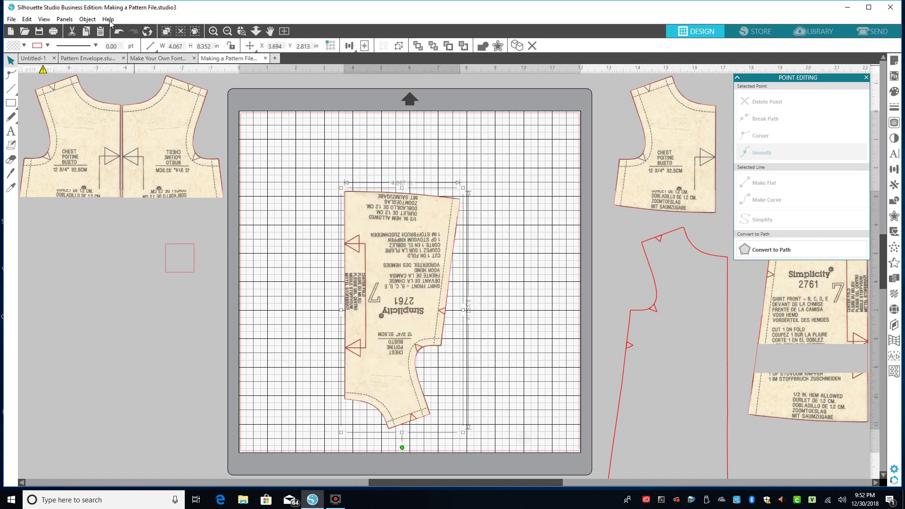
{"action": "left_click", "coordinate": [87, 19]}
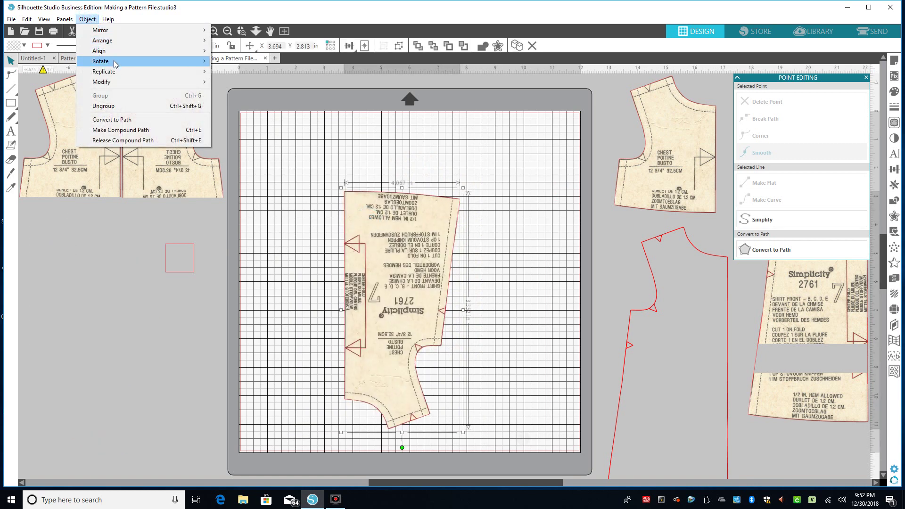
{"action": "mouse_move", "coordinate": [114, 61]}
{"action": "left_click", "coordinate": [246, 82]}
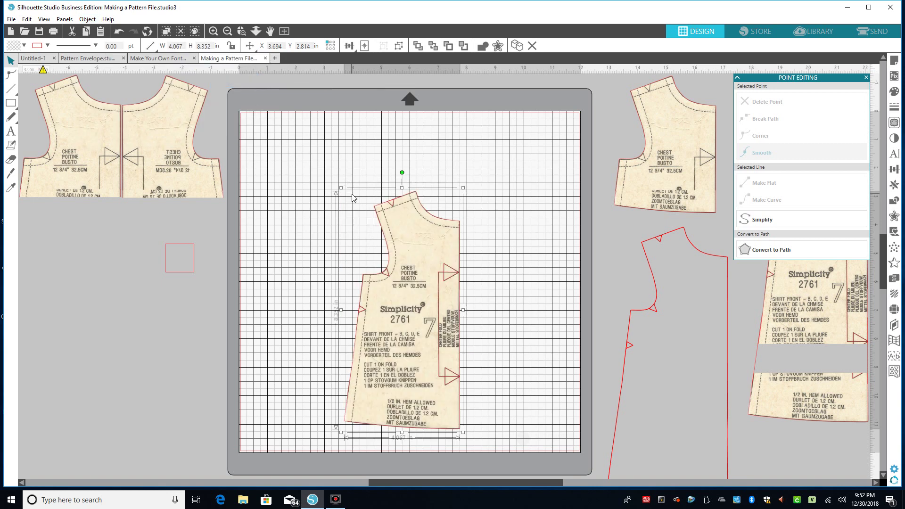
- Position the 4.067 x 8.352 in shirt-front piece near the mat's upper middle
{"action": "left_click_drag", "start_coordinate": [433, 262], "coordinate": [382, 213]}
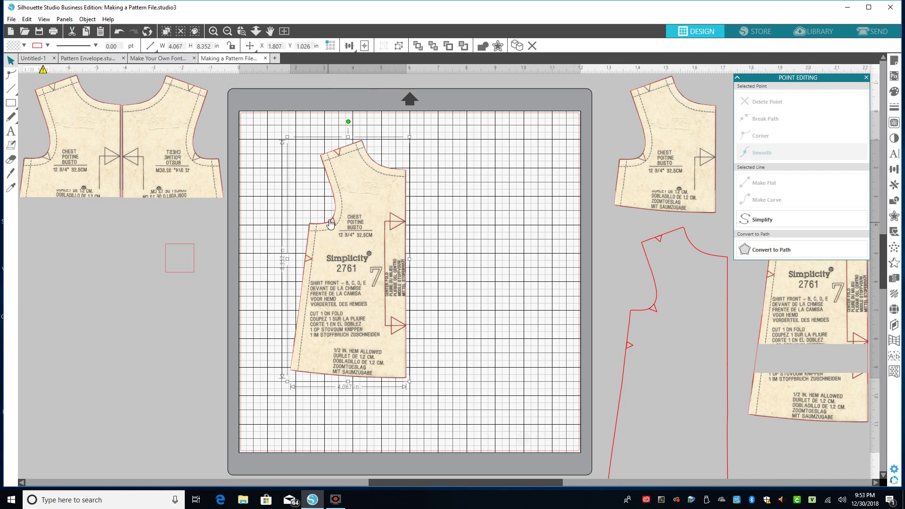
{"action": "left_click_drag", "start_coordinate": [332, 224], "coordinate": [370, 231]}
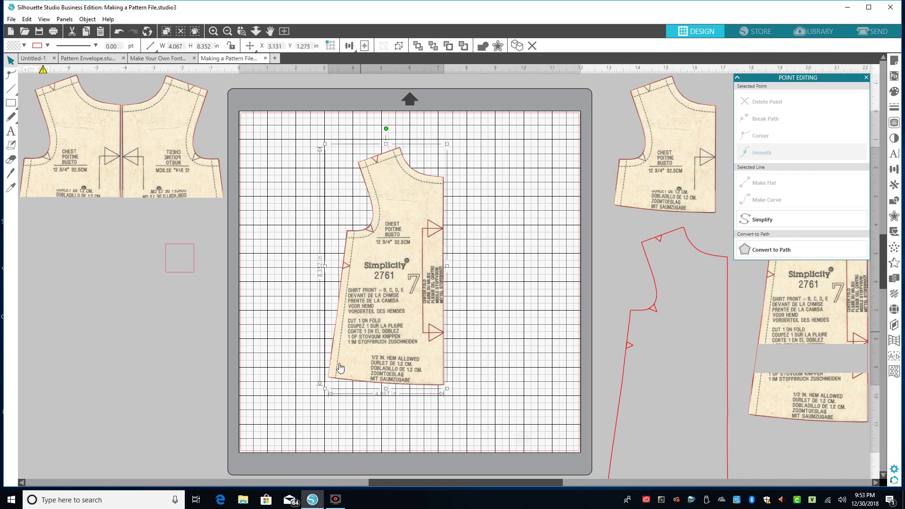
{"action": "left_click_drag", "start_coordinate": [415, 286], "coordinate": [416, 288]}
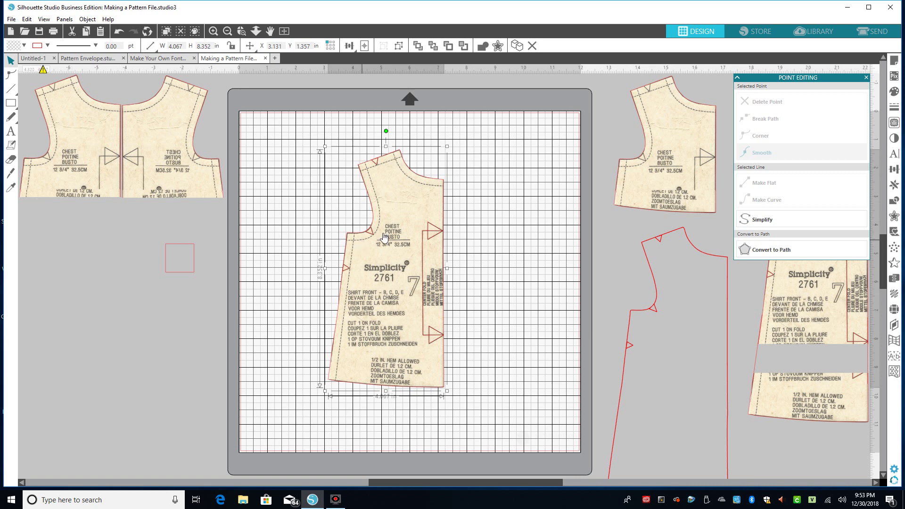
{"action": "left_click_drag", "start_coordinate": [399, 241], "coordinate": [384, 238]}
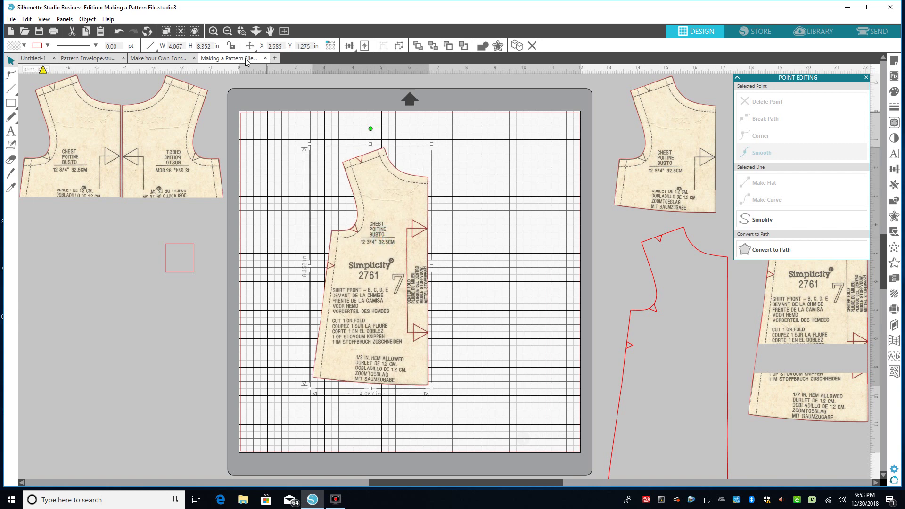
- Zoom in and shift the shirt-front piece right and down
{"action": "left_click", "coordinate": [213, 31]}
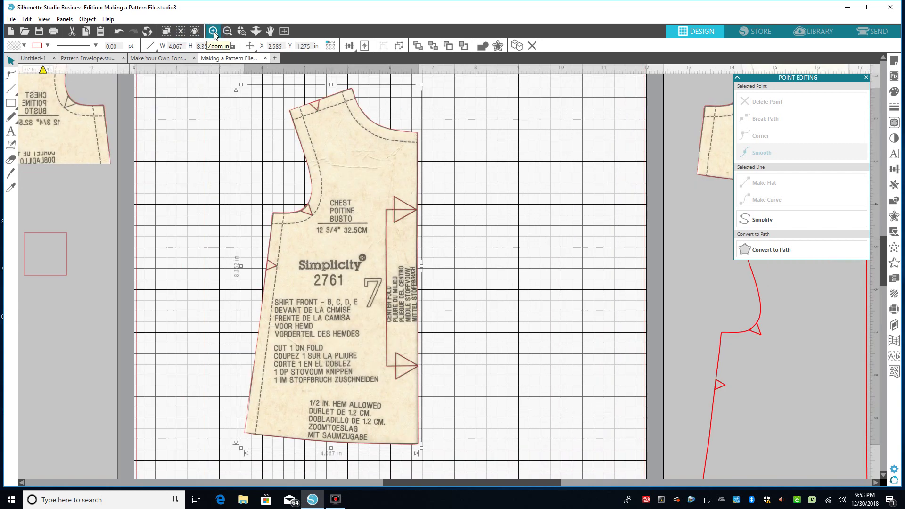
{"action": "left_click_drag", "start_coordinate": [352, 181], "coordinate": [361, 195]}
{"action": "left_click_drag", "start_coordinate": [363, 261], "coordinate": [371, 269]}
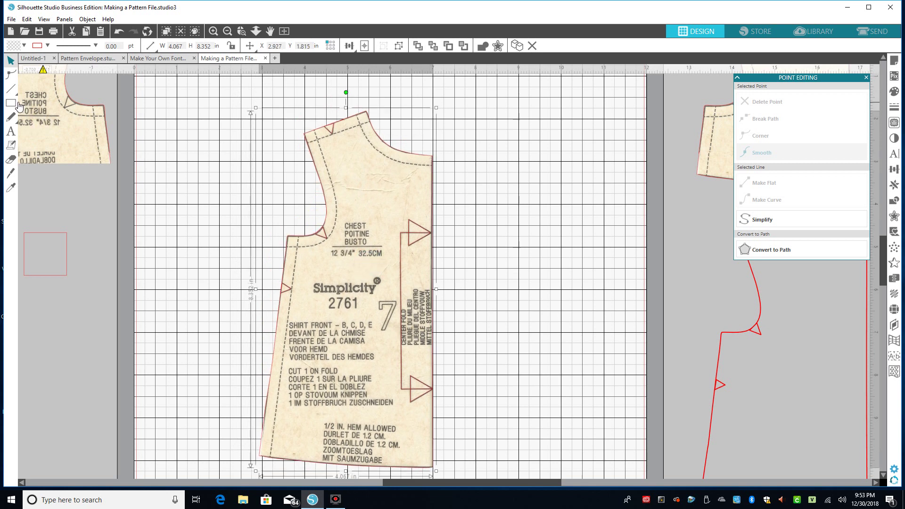
- With the Curve tool, trace from the shoulder corner around the neckline to the right hem corner
{"action": "mouse_move", "coordinate": [13, 92]}
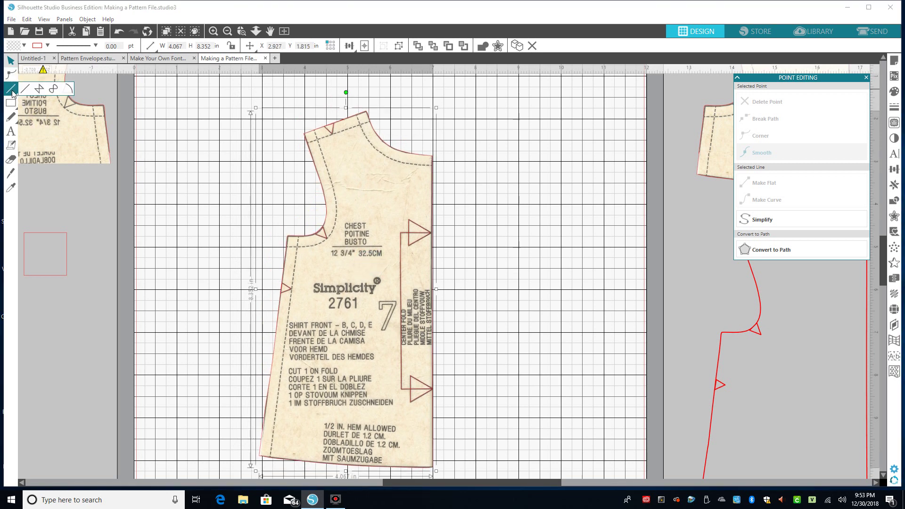
{"action": "left_click", "coordinate": [54, 91]}
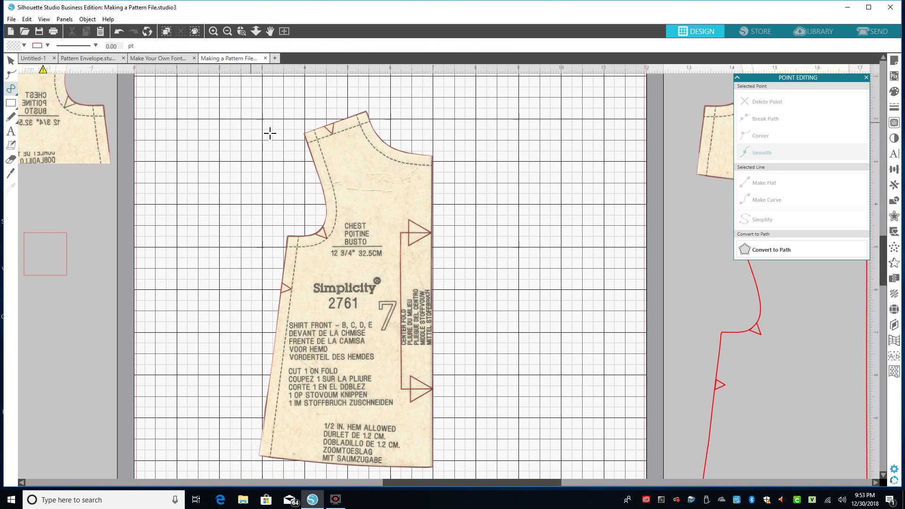
{"action": "left_click", "coordinate": [304, 133]}
{"action": "left_click", "coordinate": [366, 111]}
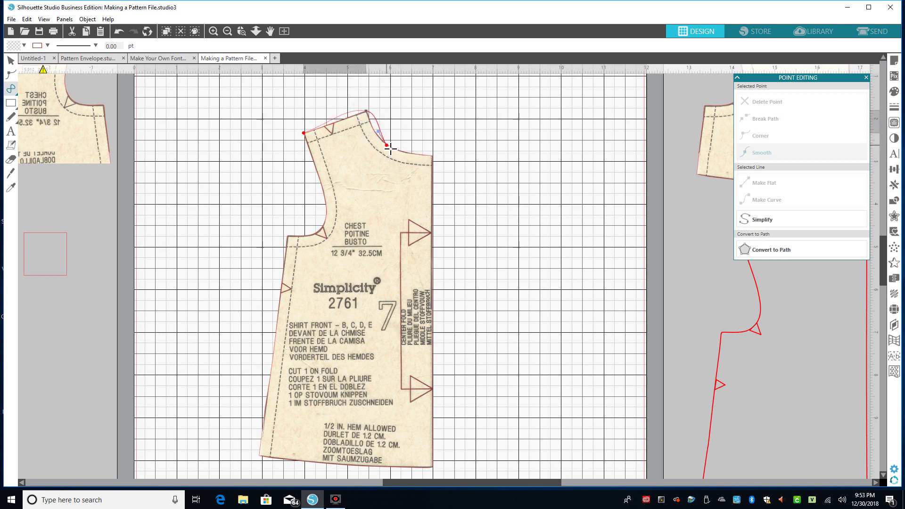
{"action": "left_click", "coordinate": [388, 146]}
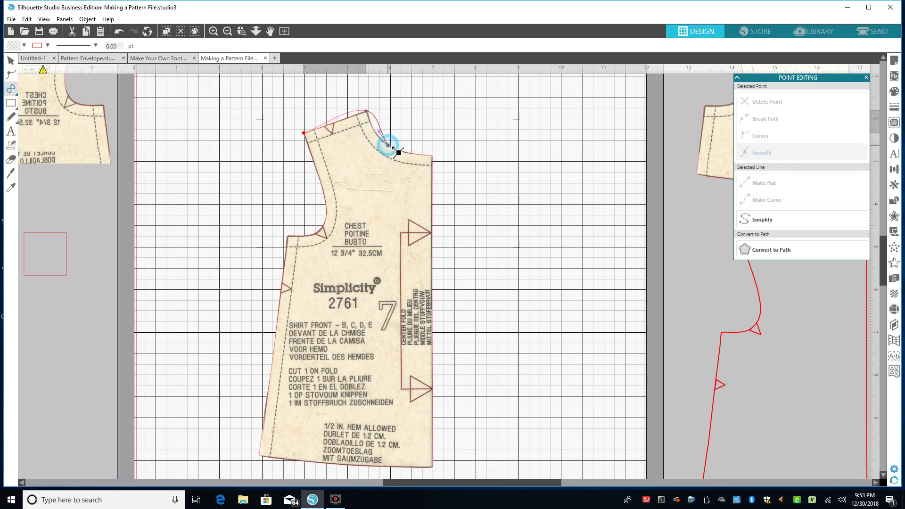
{"action": "left_click", "coordinate": [434, 155]}
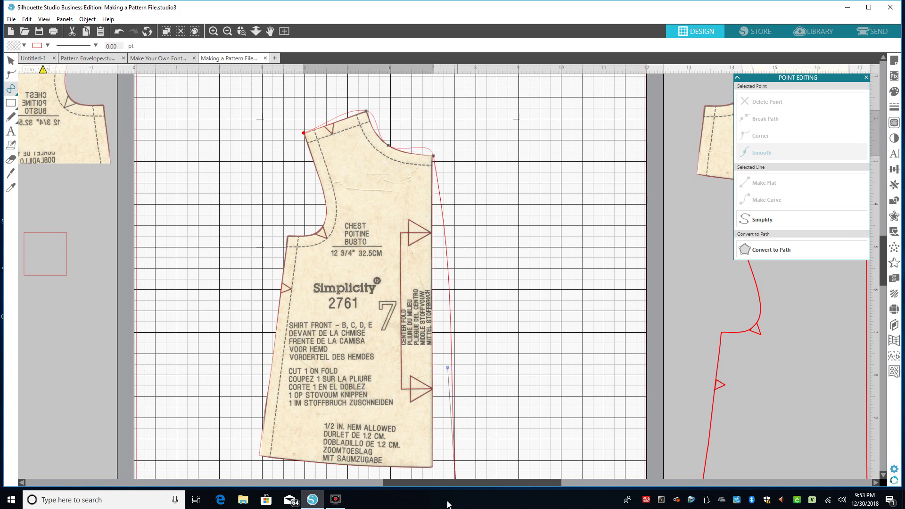
{"action": "left_click", "coordinate": [433, 468]}
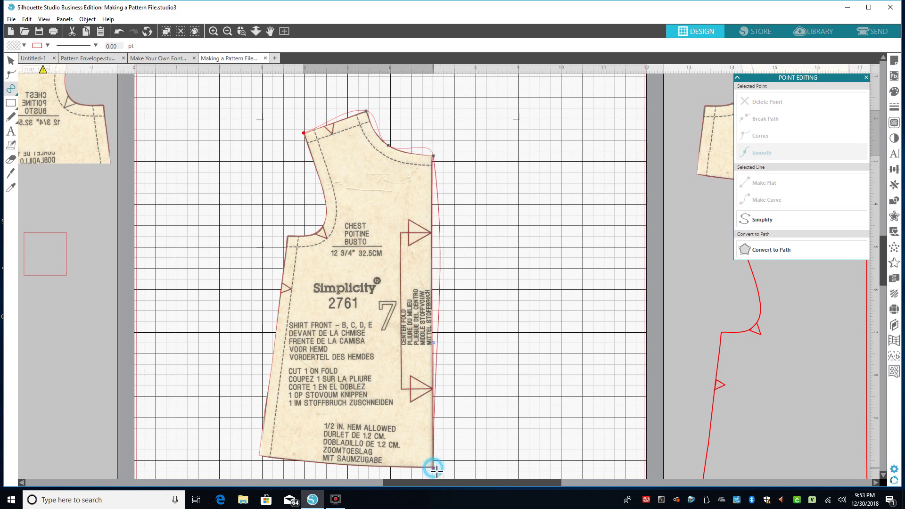
- Continue the outline along the hem and up the armhole, closing it at the shoulder start point
{"action": "left_click", "coordinate": [316, 462]}
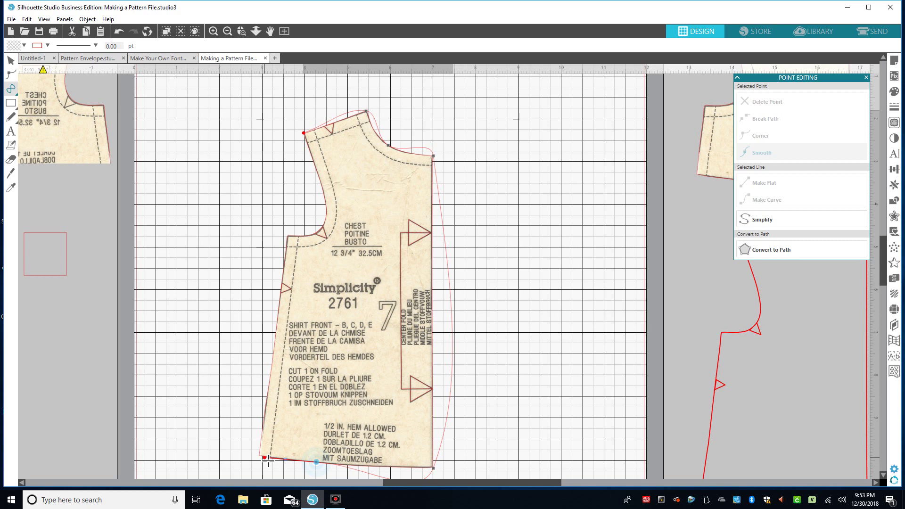
{"action": "left_click", "coordinate": [260, 457]}
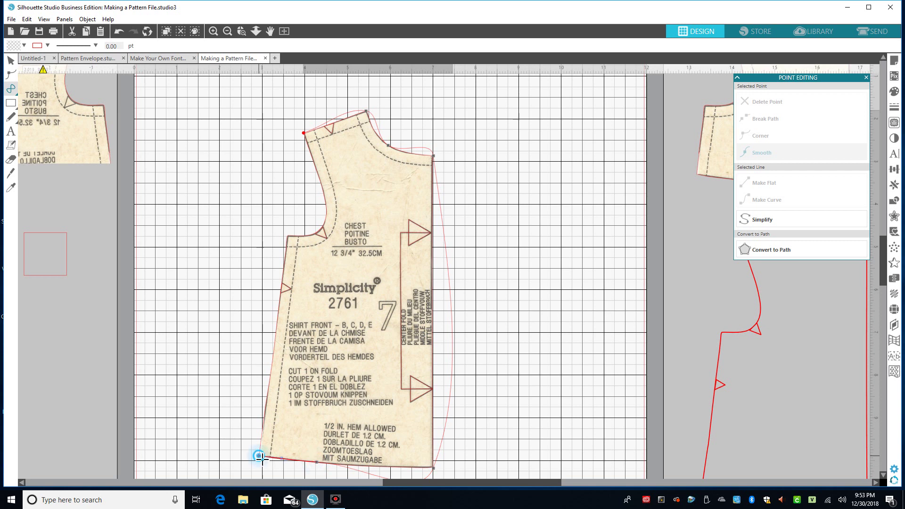
{"action": "left_click", "coordinate": [289, 238]}
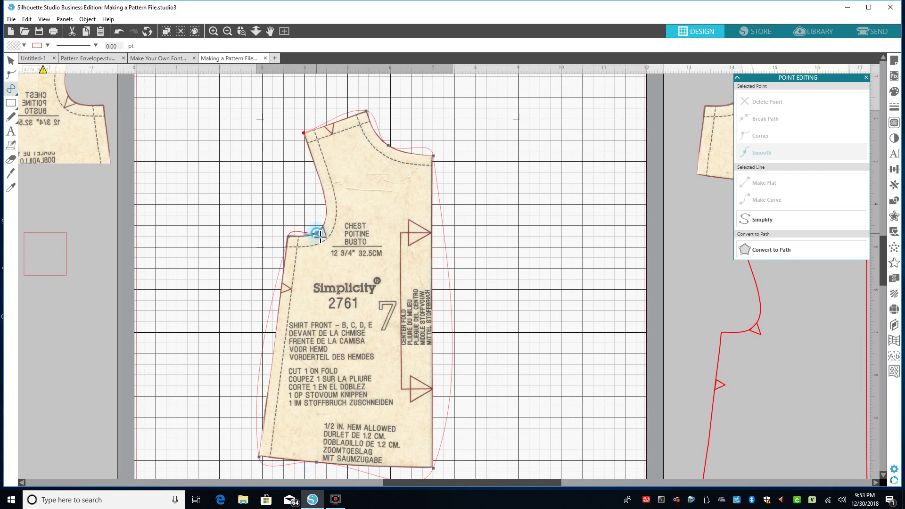
{"action": "left_click", "coordinate": [330, 219]}
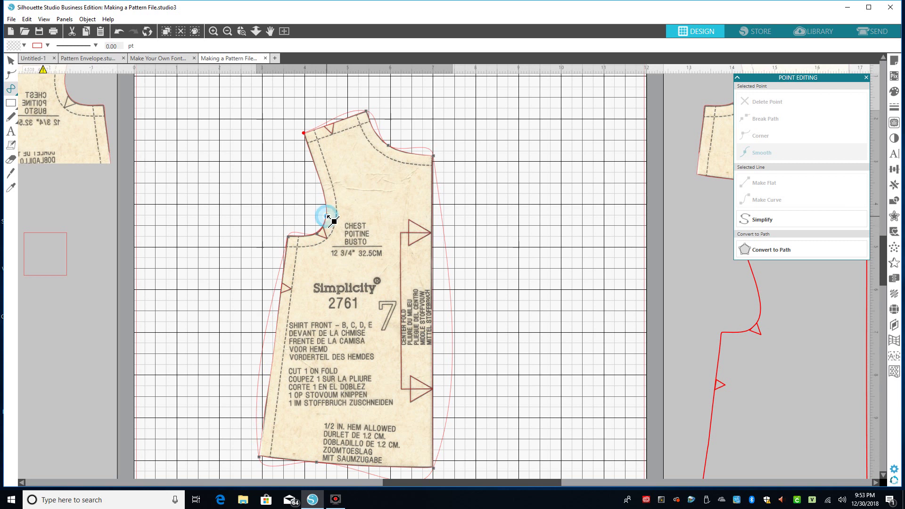
{"action": "left_click", "coordinate": [324, 190]}
{"action": "left_click", "coordinate": [316, 171]}
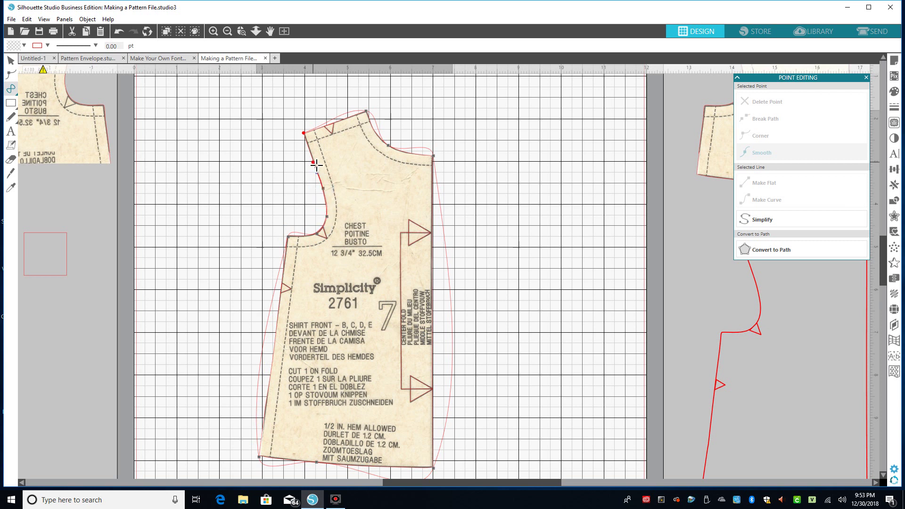
{"action": "left_click", "coordinate": [304, 134]}
{"action": "key", "text": "Escape"}
- Edit the traced outline's points and flatten its top segment at the neckline corner
{"action": "left_click", "coordinate": [324, 118]}
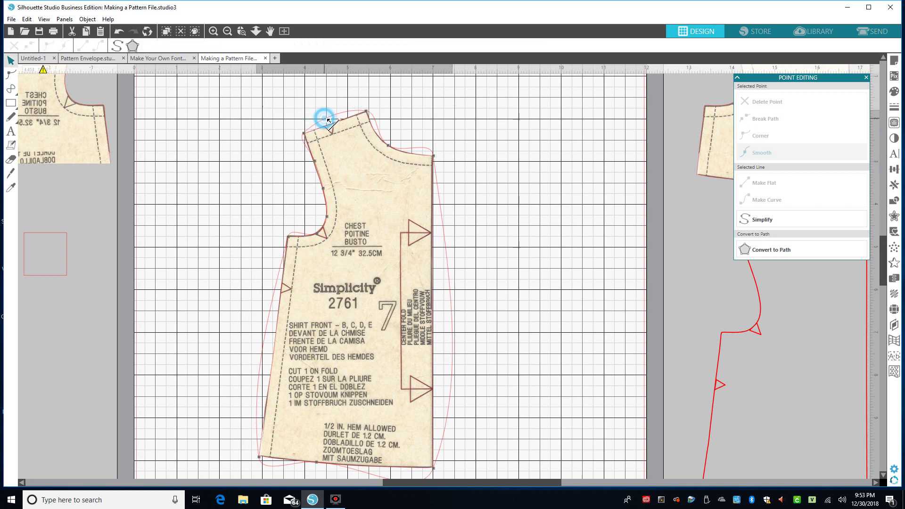
{"action": "left_click", "coordinate": [304, 134]}
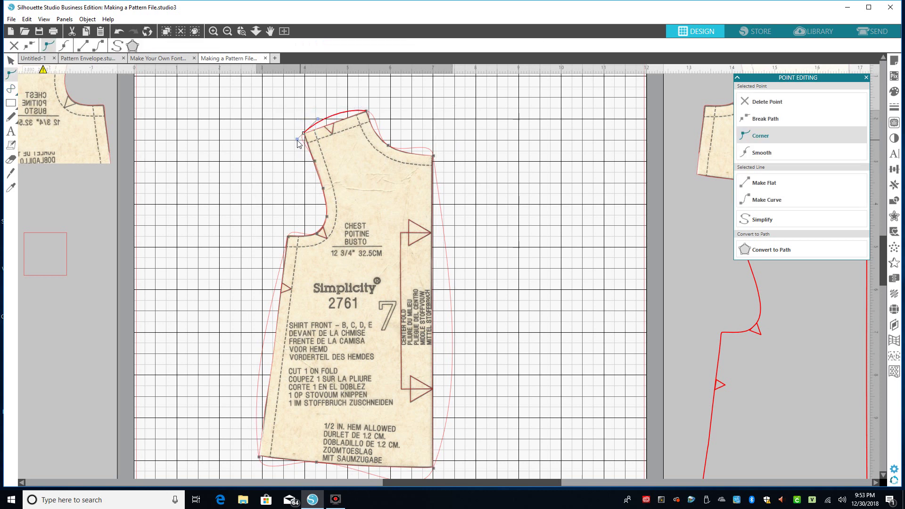
{"action": "left_click_drag", "start_coordinate": [298, 139], "coordinate": [307, 145]}
{"action": "left_click", "coordinate": [764, 188]}
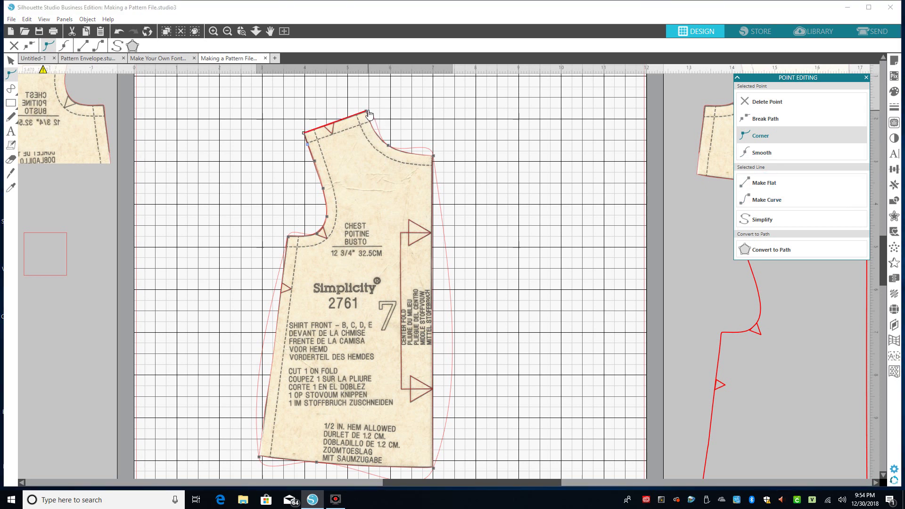
- Reshape the neckline to follow the pattern edge and make the center-fold edge straight
{"action": "left_click", "coordinate": [390, 144]}
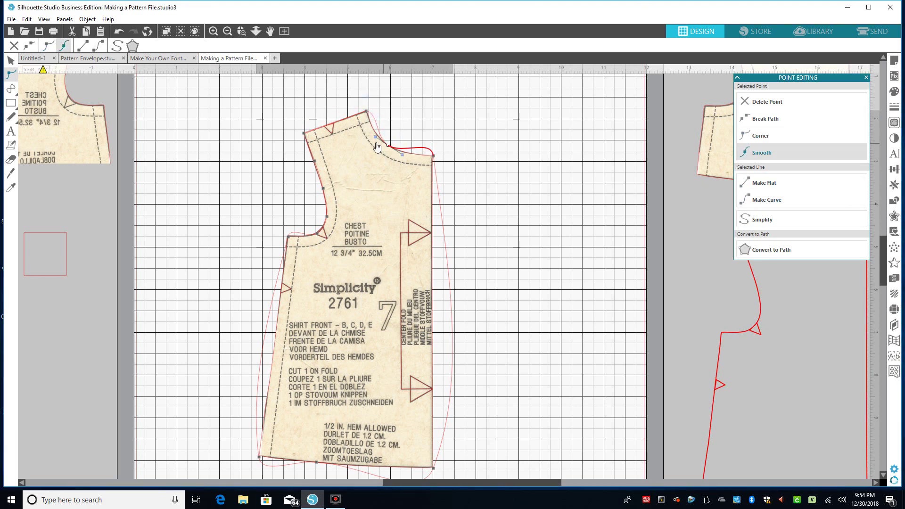
{"action": "left_click", "coordinate": [367, 111]}
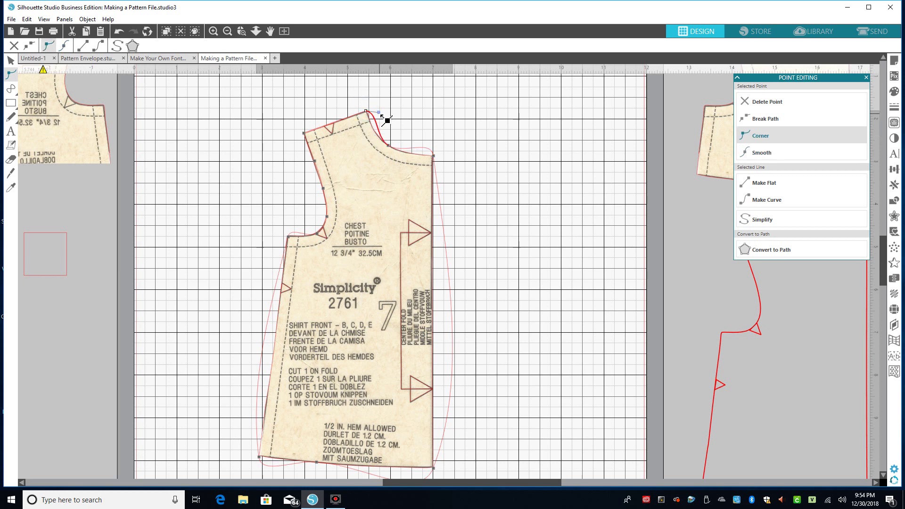
{"action": "left_click_drag", "start_coordinate": [379, 113], "coordinate": [373, 126]}
{"action": "left_click", "coordinate": [433, 156]}
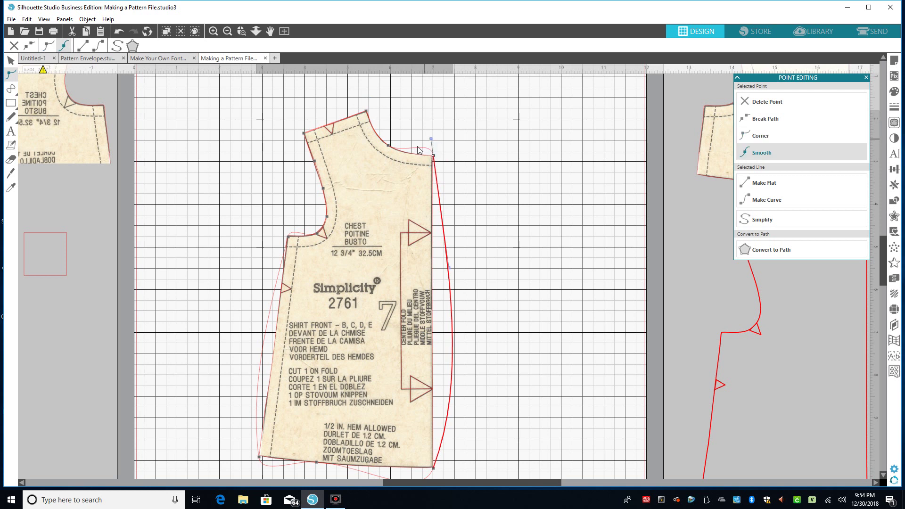
{"action": "left_click_drag", "start_coordinate": [431, 140], "coordinate": [427, 156]}
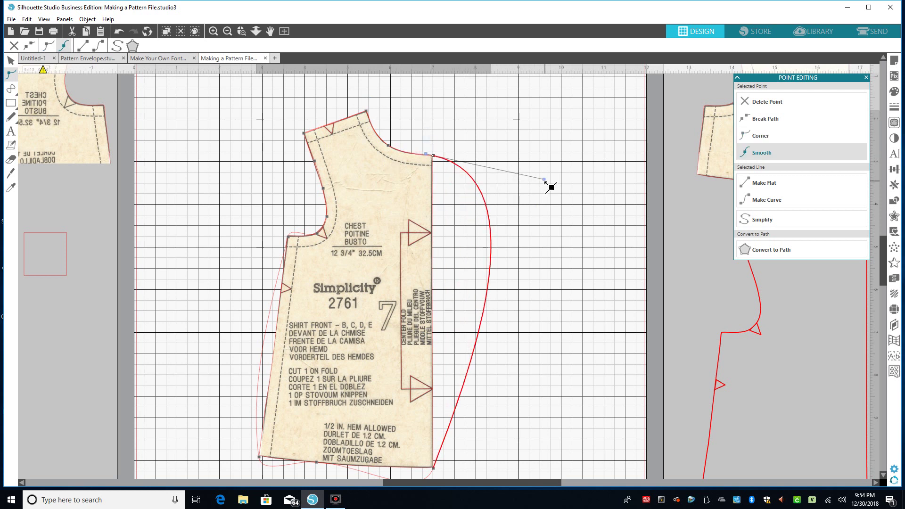
{"action": "left_click_drag", "start_coordinate": [550, 185], "coordinate": [441, 178]}
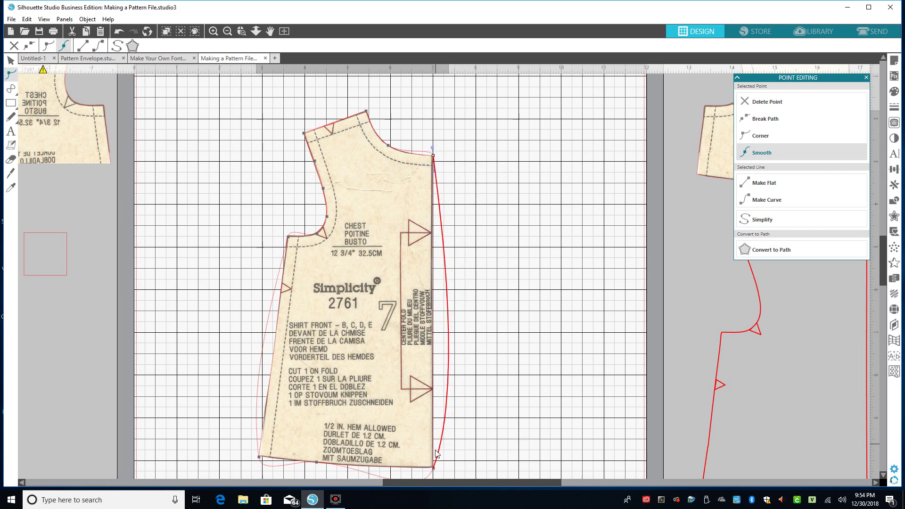
{"action": "left_click", "coordinate": [771, 185]}
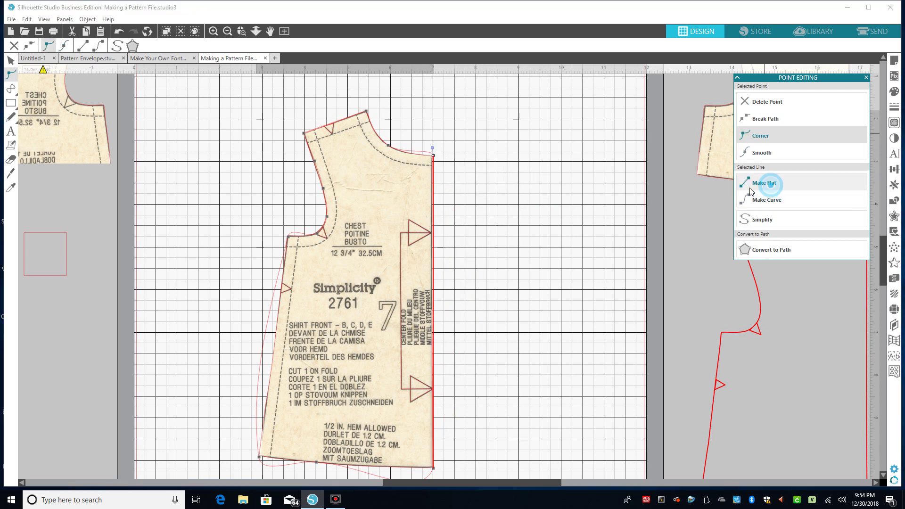
{"action": "left_click_drag", "start_coordinate": [433, 150], "coordinate": [433, 154]}
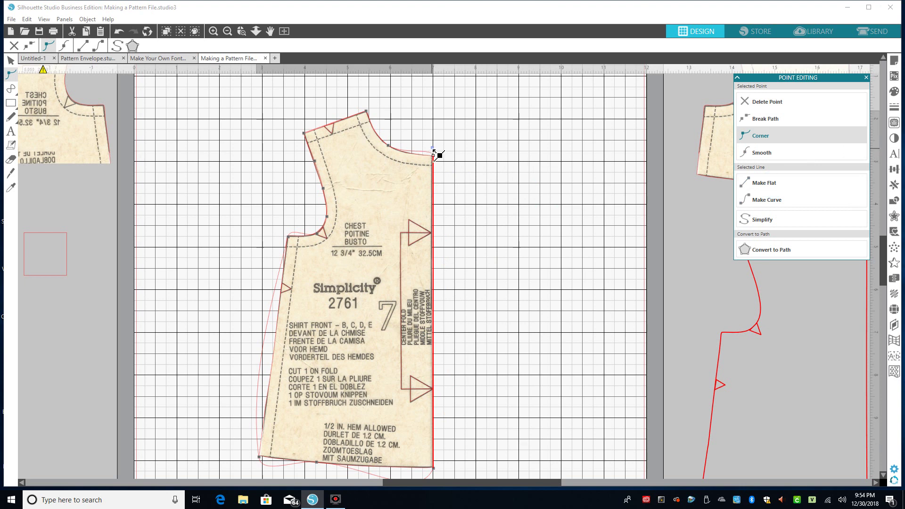
- Exit and reopen point editing on the outline, then select the center-fold edge segment
{"action": "double_click", "coordinate": [432, 270]}
{"action": "left_click", "coordinate": [434, 275]}
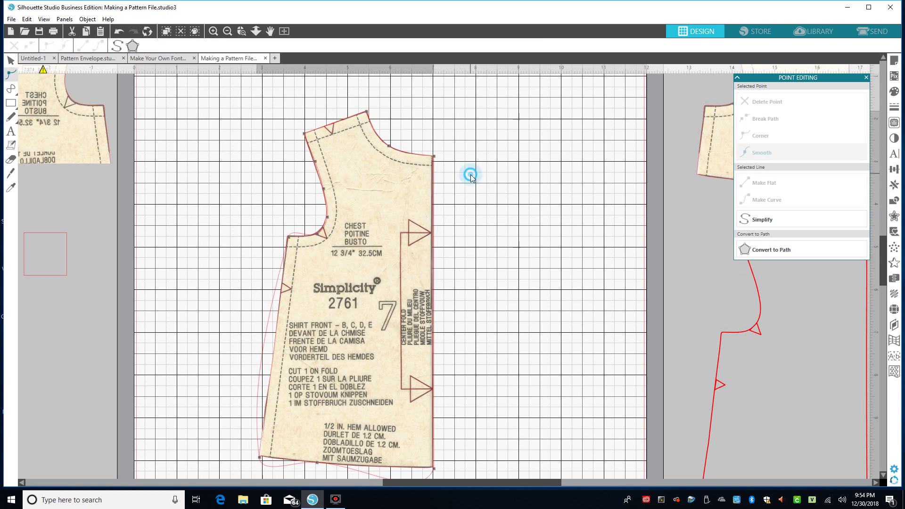
{"action": "double_click", "coordinate": [431, 154]}
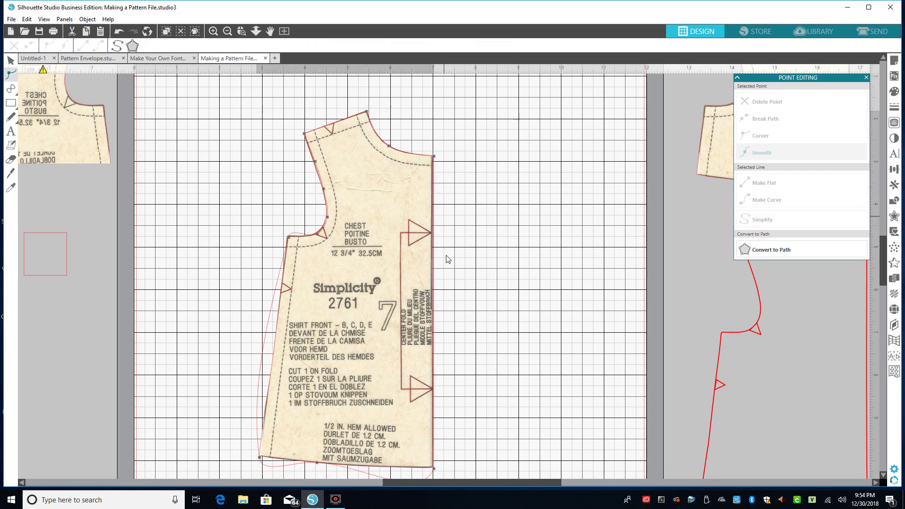
{"action": "left_click", "coordinate": [433, 293]}
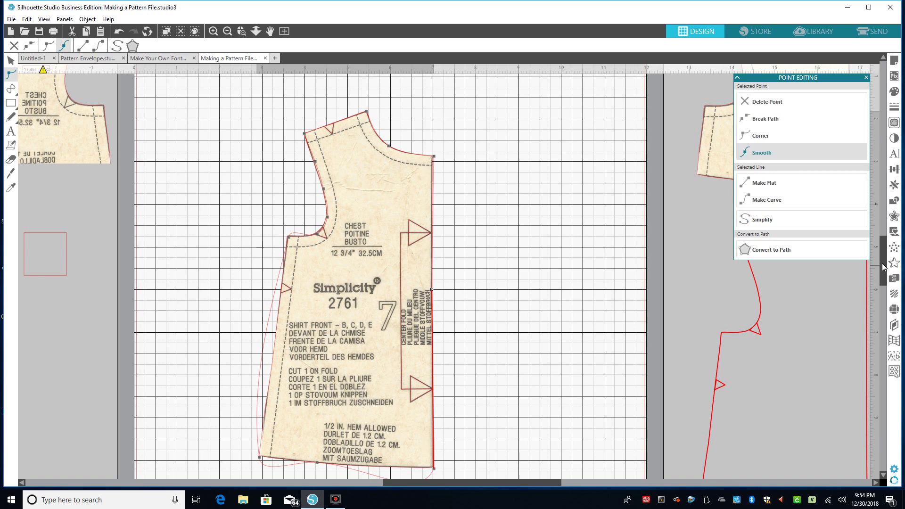
- Reshape the hem curve at the outline's bottom-right corner
{"action": "left_click_drag", "start_coordinate": [883, 267], "coordinate": [883, 290]}
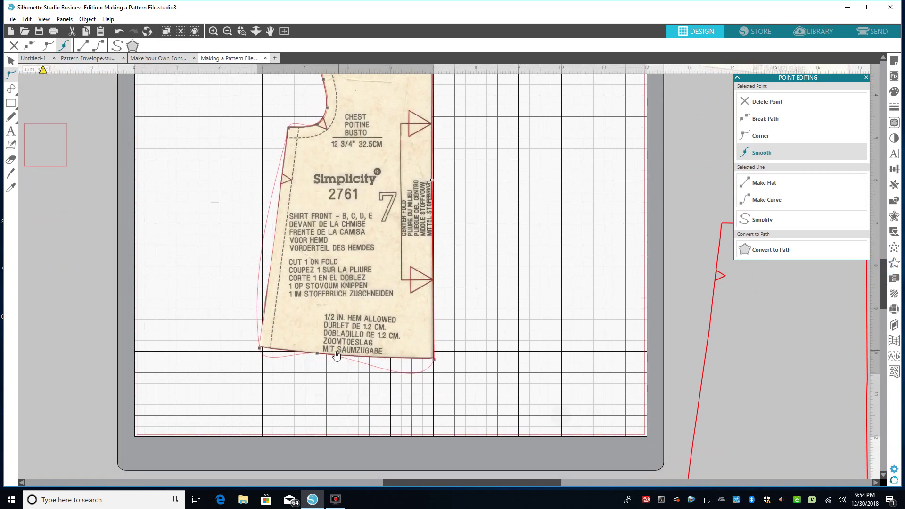
{"action": "left_click", "coordinate": [313, 353]}
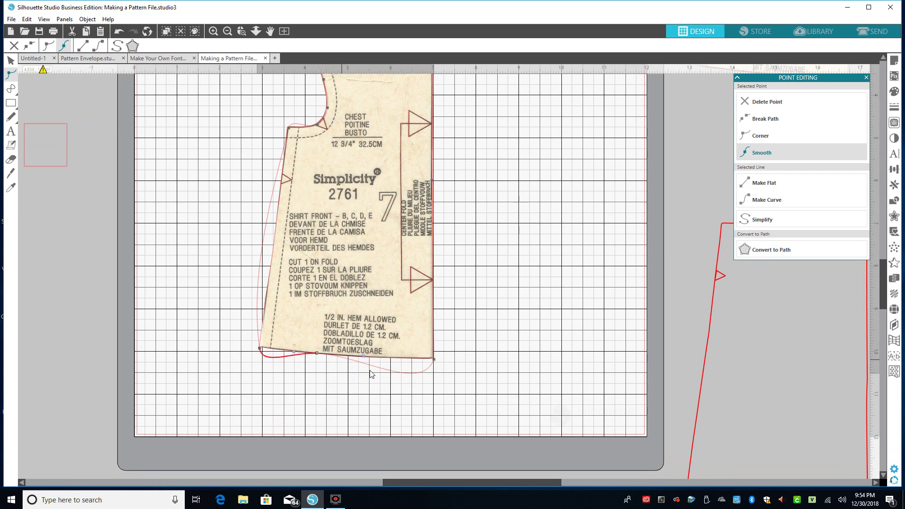
{"action": "left_click", "coordinate": [433, 360]}
{"action": "left_click_drag", "start_coordinate": [422, 391], "coordinate": [412, 366]}
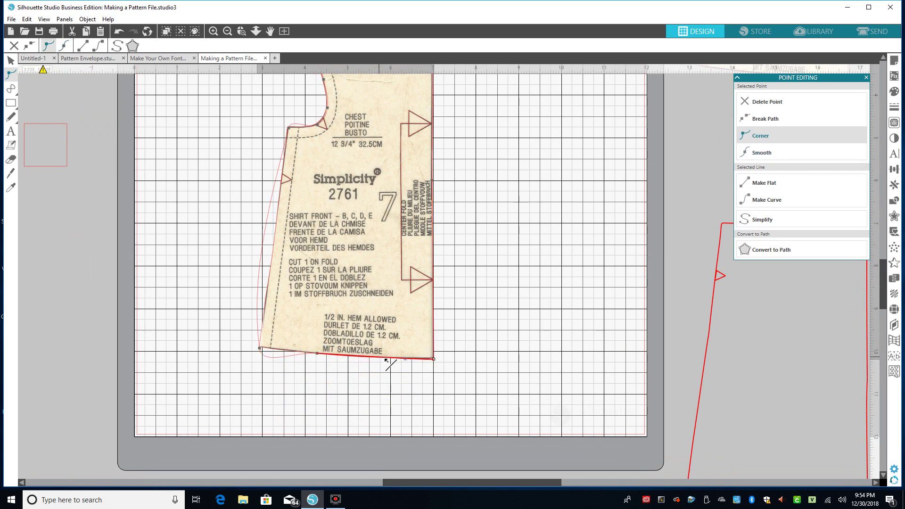
- Line the left side seam up with the pattern edge and make it straight
{"action": "left_click", "coordinate": [260, 348]}
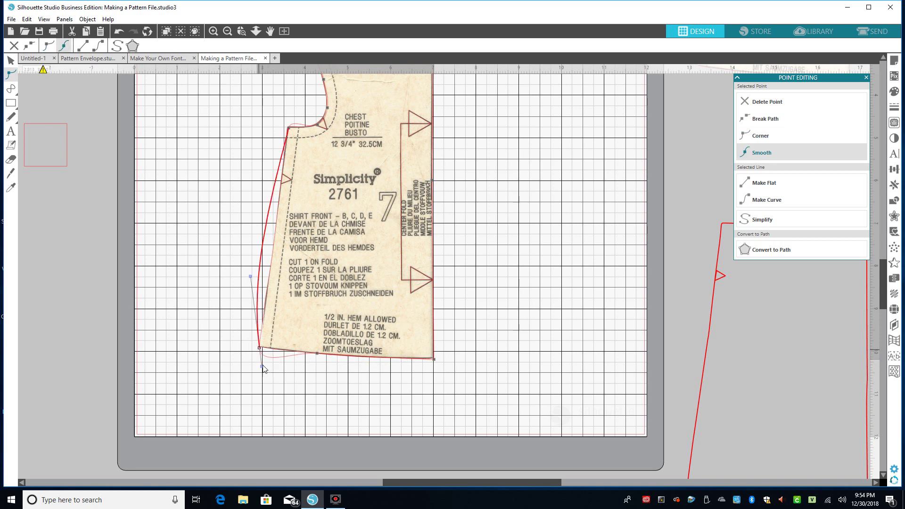
{"action": "mouse_move", "coordinate": [265, 366]}
{"action": "left_mouse_down"}
{"action": "mouse_move", "coordinate": [281, 364]}
{"action": "mouse_move", "coordinate": [268, 366]}
{"action": "mouse_move", "coordinate": [263, 354]}
{"action": "left_mouse_up"}
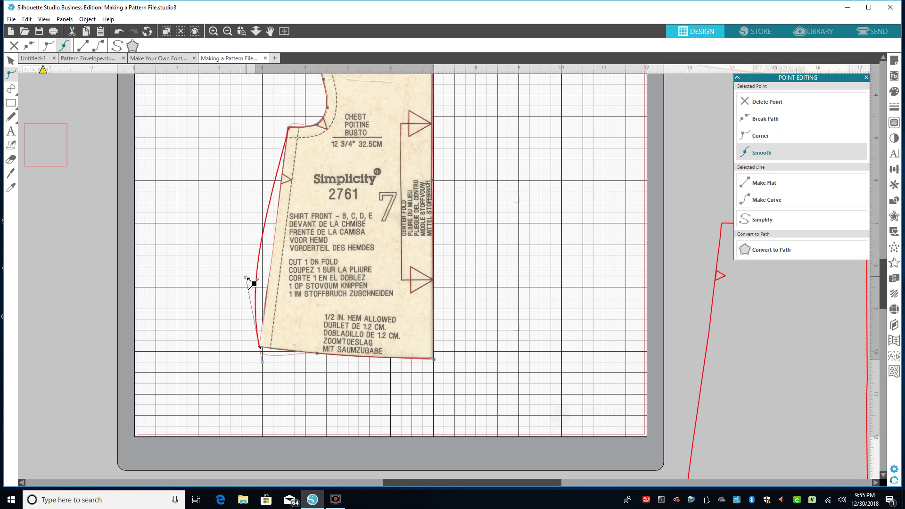
{"action": "left_click_drag", "start_coordinate": [247, 277], "coordinate": [270, 280]}
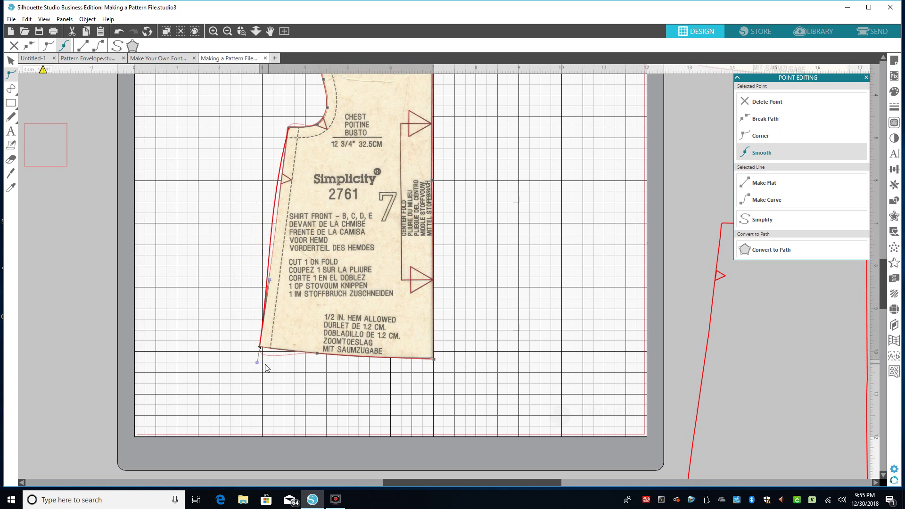
{"action": "left_click_drag", "start_coordinate": [258, 365], "coordinate": [261, 348]}
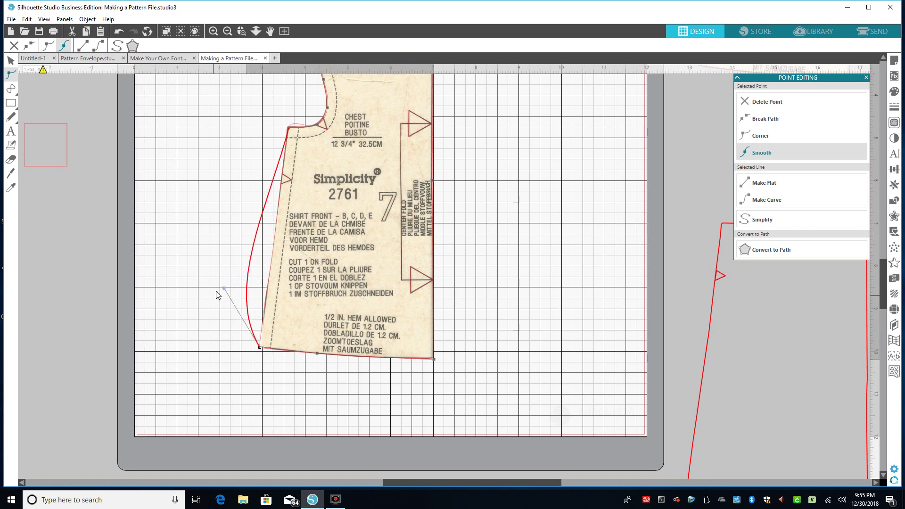
{"action": "left_click_drag", "start_coordinate": [224, 288], "coordinate": [225, 288]}
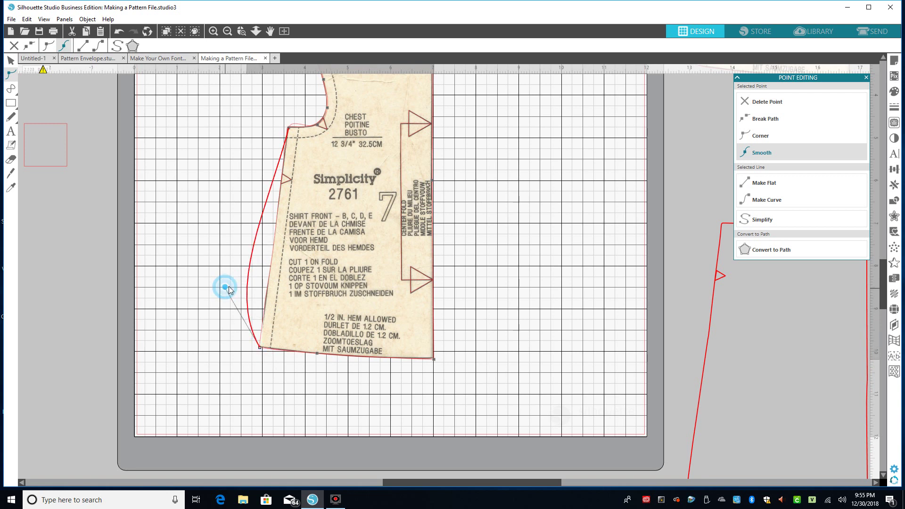
{"action": "left_click", "coordinate": [766, 184]}
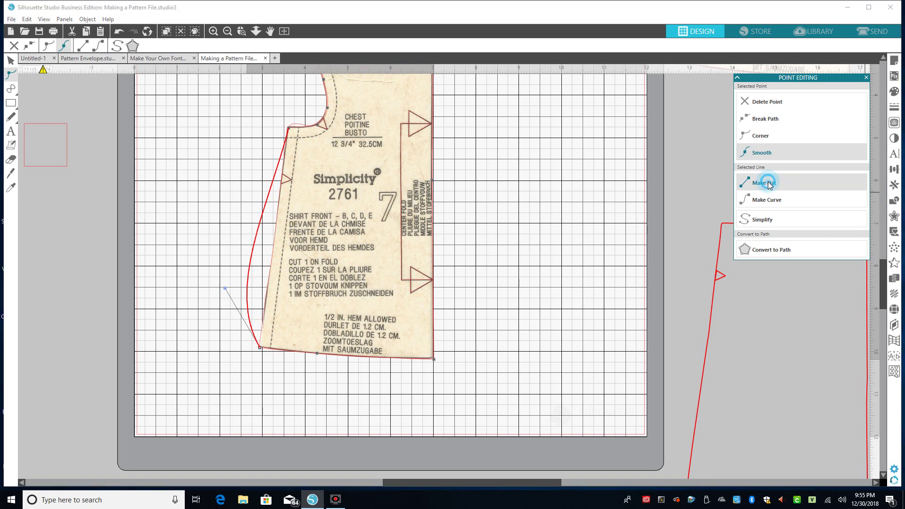
- Reshape the underarm corner curve to match the pattern
{"action": "left_click", "coordinate": [287, 128]}
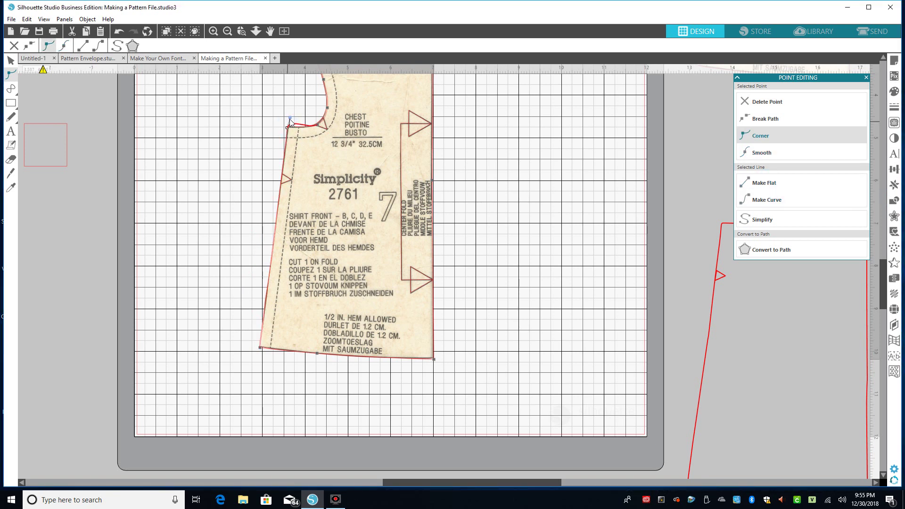
{"action": "left_click_drag", "start_coordinate": [290, 119], "coordinate": [300, 127]}
{"action": "left_click_drag", "start_coordinate": [884, 279], "coordinate": [885, 235]}
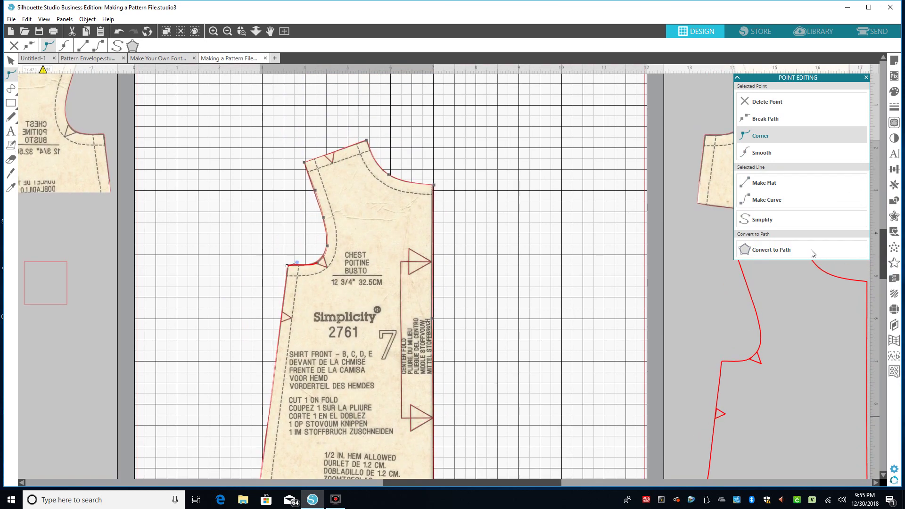
- Check each point along the armhole curve from bottom to top
{"action": "left_click", "coordinate": [329, 246]}
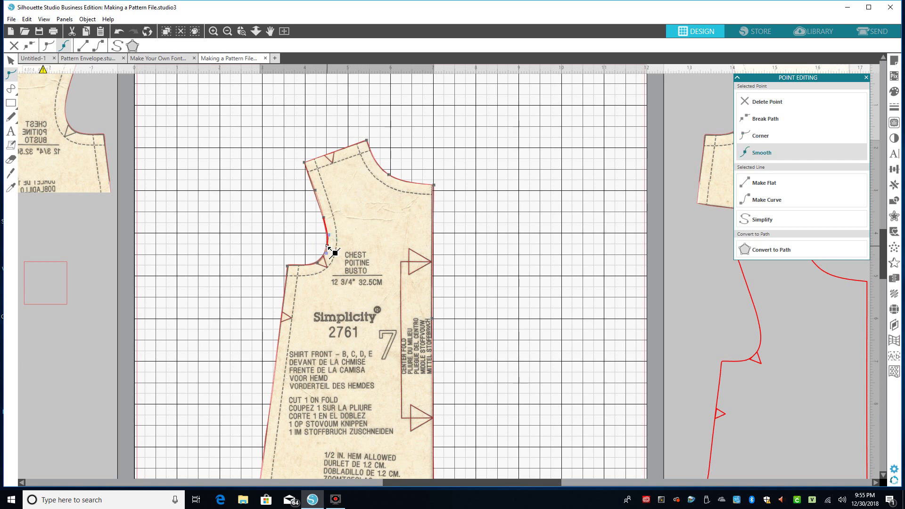
{"action": "left_click", "coordinate": [329, 246]}
{"action": "left_click", "coordinate": [317, 261]}
{"action": "left_click", "coordinate": [323, 217]}
{"action": "left_click", "coordinate": [315, 191]}
- Finish point editing and scroll down to review the traced shirt-front piece
{"action": "left_click", "coordinate": [554, 163]}
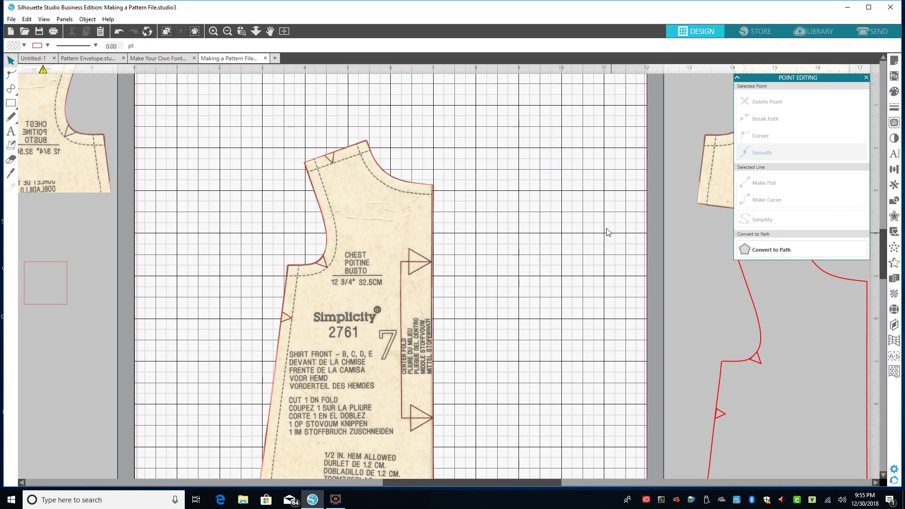
{"action": "left_click_drag", "start_coordinate": [884, 247], "coordinate": [888, 263]}
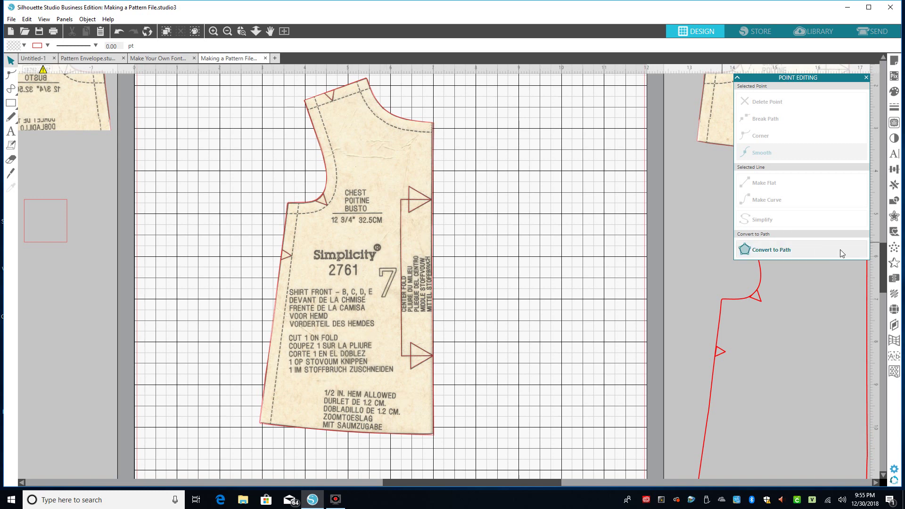
{"action": "mouse_move", "coordinate": [882, 259]}
{"action": "left_mouse_down"}
{"action": "mouse_move", "coordinate": [884, 236]}
{"action": "mouse_move", "coordinate": [884, 269]}
{"action": "left_mouse_up"}
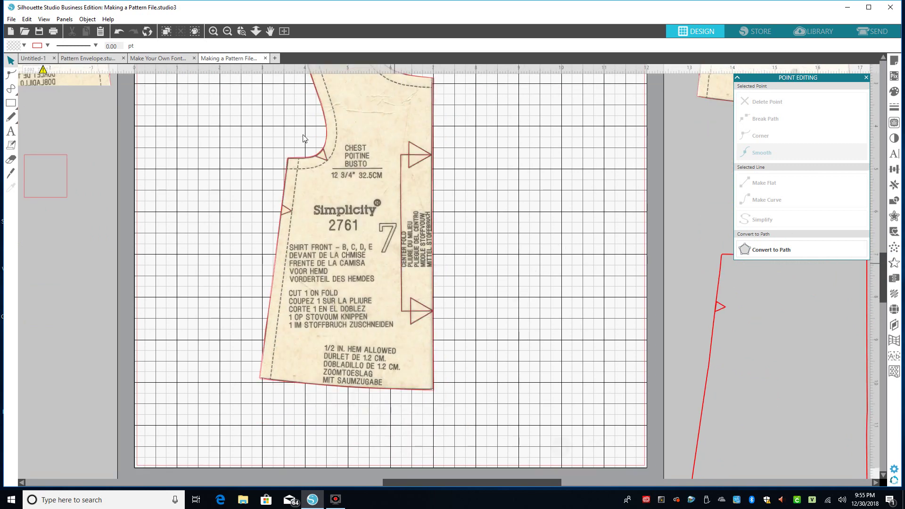
- Zoom out, shift the pattern image right, and place the red outline at the mat's upper left
{"action": "left_click", "coordinate": [228, 32]}
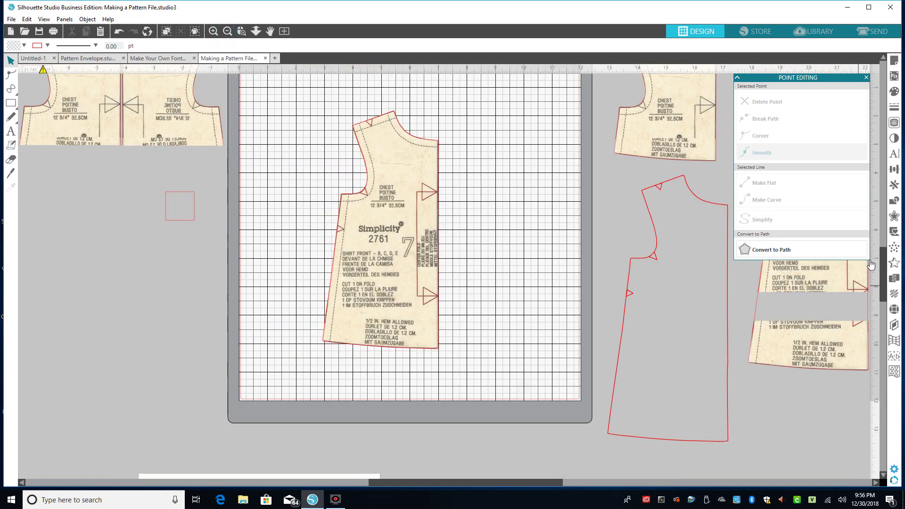
{"action": "left_click_drag", "start_coordinate": [882, 263], "coordinate": [879, 249]}
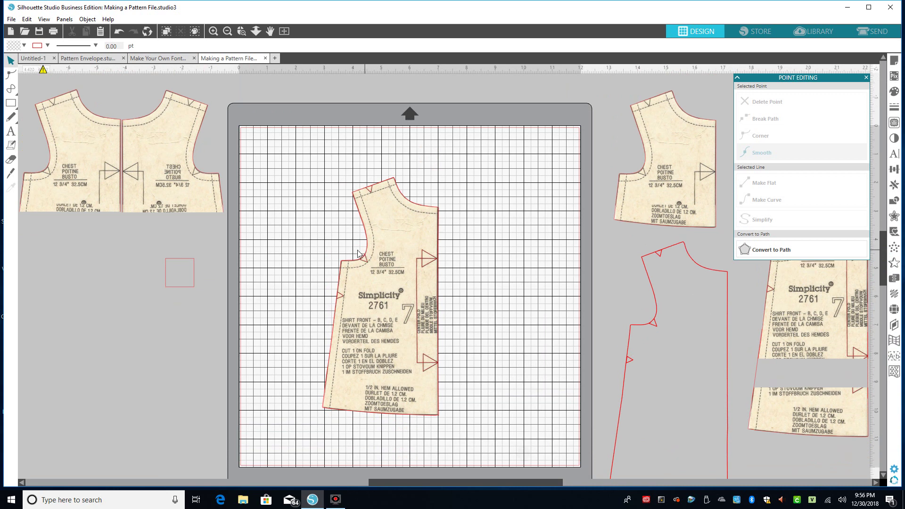
{"action": "left_click_drag", "start_coordinate": [394, 263], "coordinate": [523, 193]}
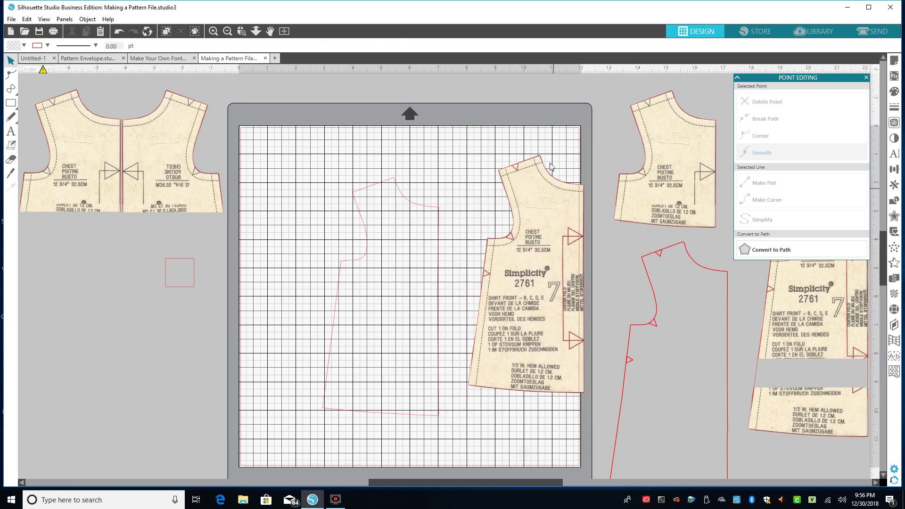
{"action": "left_click", "coordinate": [365, 250]}
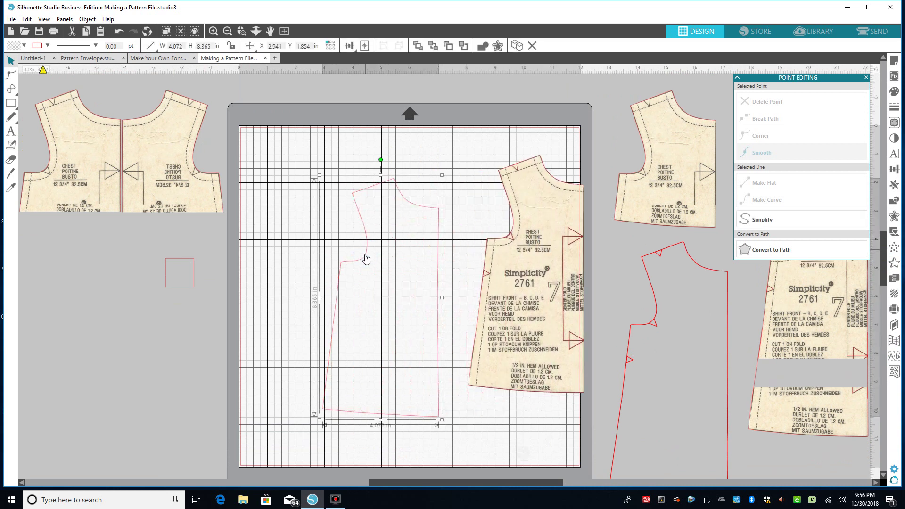
{"action": "left_click_drag", "start_coordinate": [366, 262], "coordinate": [332, 244]}
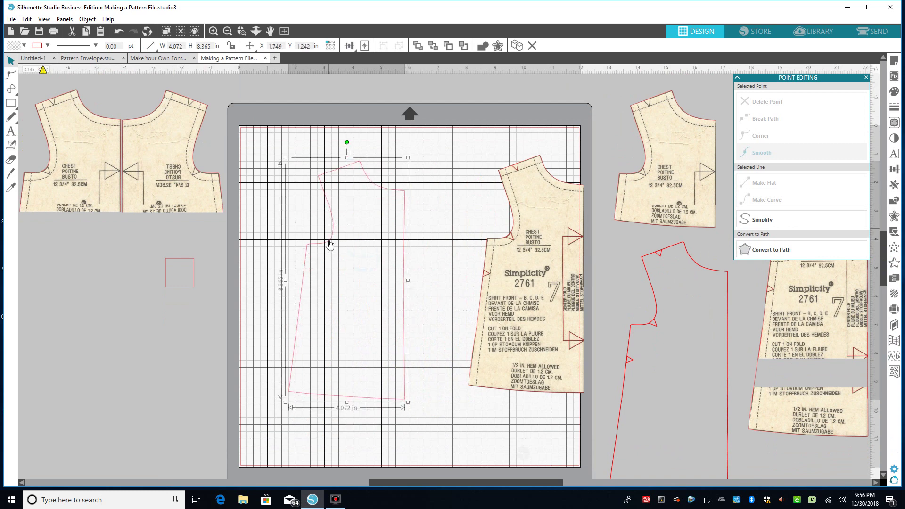
- Delete the traced outline, move the shirt-front piece mid-mat, and zoom in
{"action": "key", "text": "Delete"}
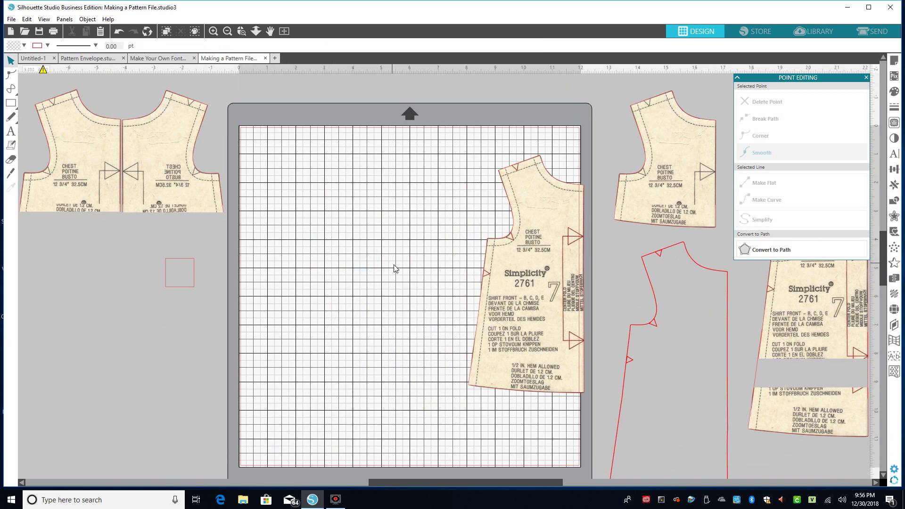
{"action": "left_click_drag", "start_coordinate": [542, 238], "coordinate": [380, 243]}
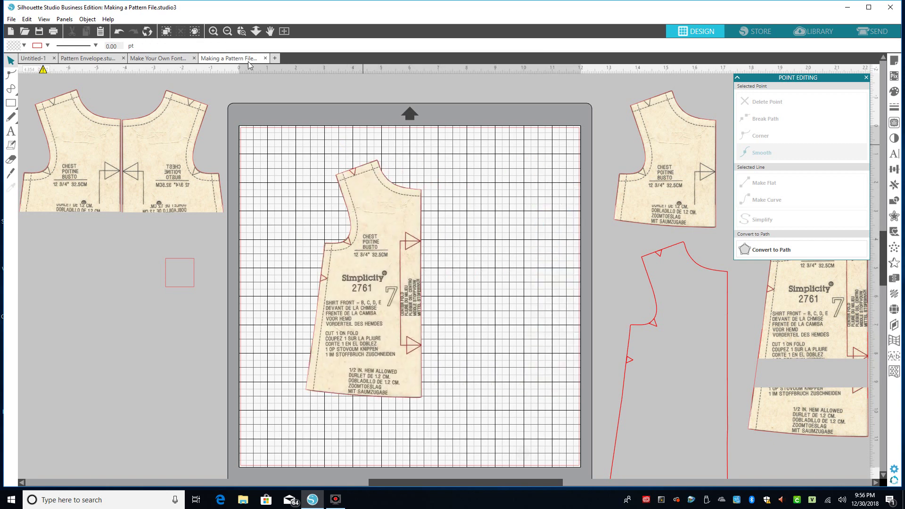
{"action": "left_click", "coordinate": [213, 31]}
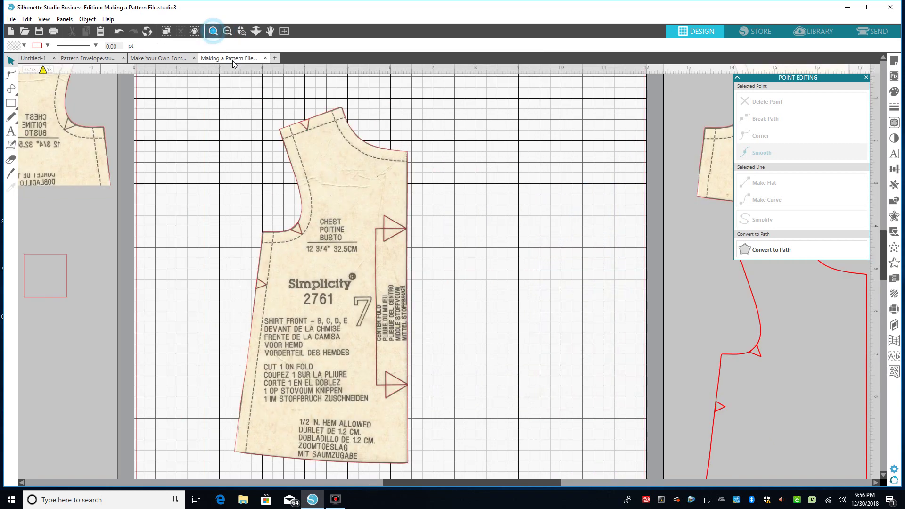
- Draw a closed polygon triangle marking the notch at the shoulder
{"action": "mouse_move", "coordinate": [11, 89]}
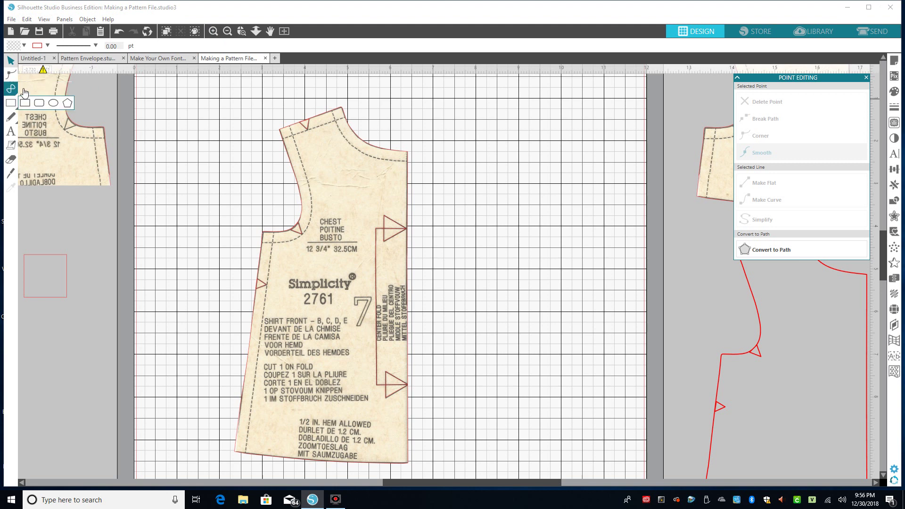
{"action": "left_click", "coordinate": [40, 89]}
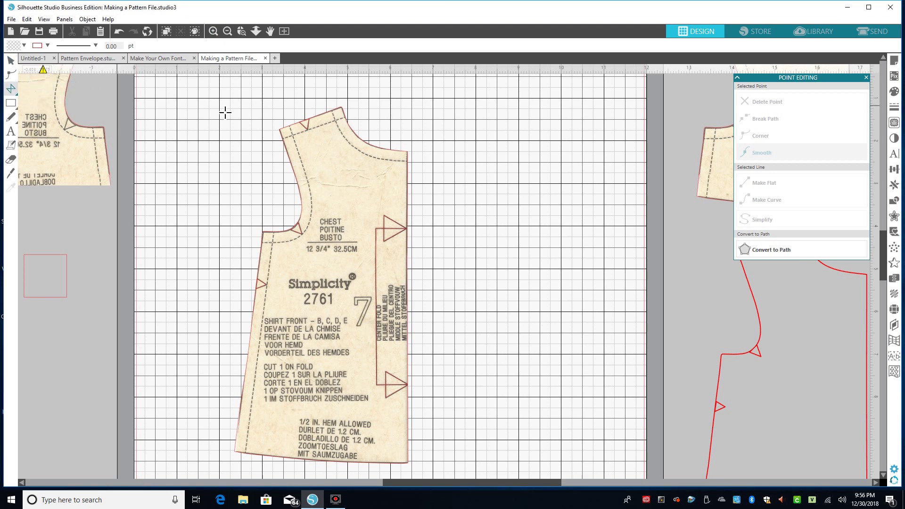
{"action": "left_click", "coordinate": [300, 122]}
{"action": "left_click", "coordinate": [306, 131]}
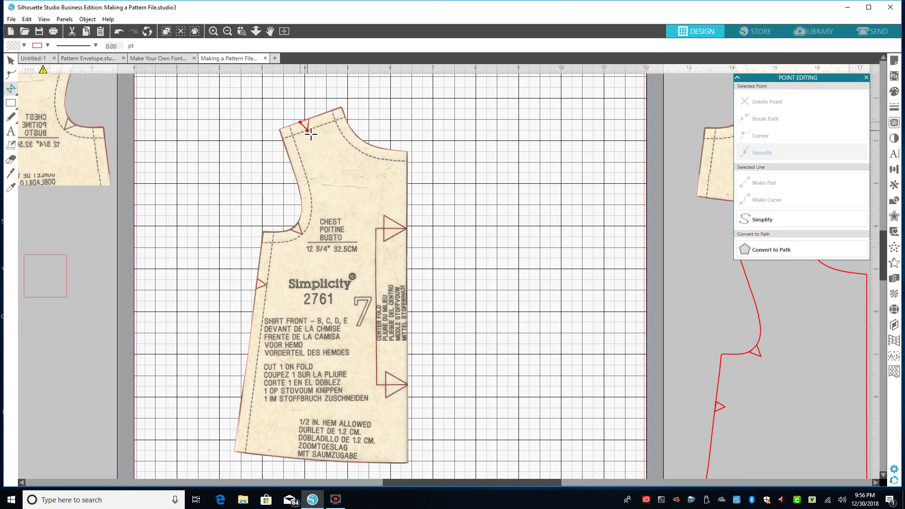
{"action": "left_click", "coordinate": [309, 119]}
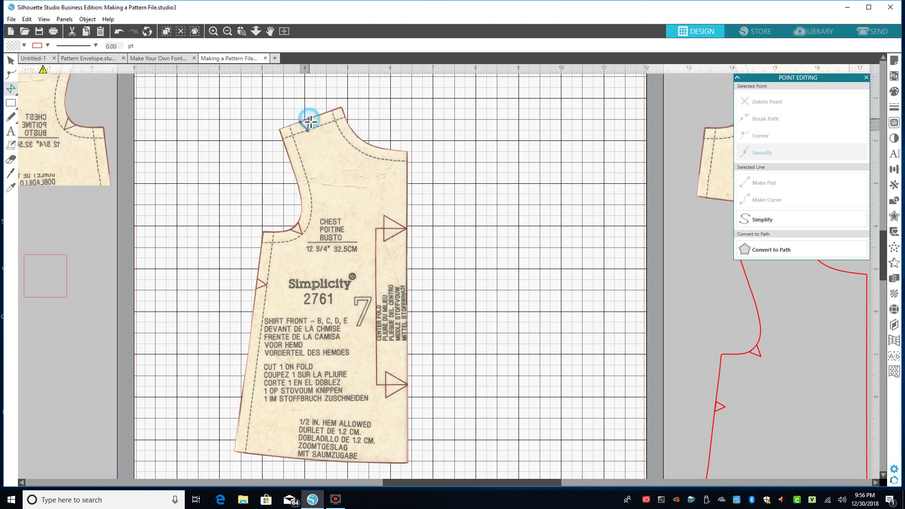
{"action": "left_click", "coordinate": [300, 122]}
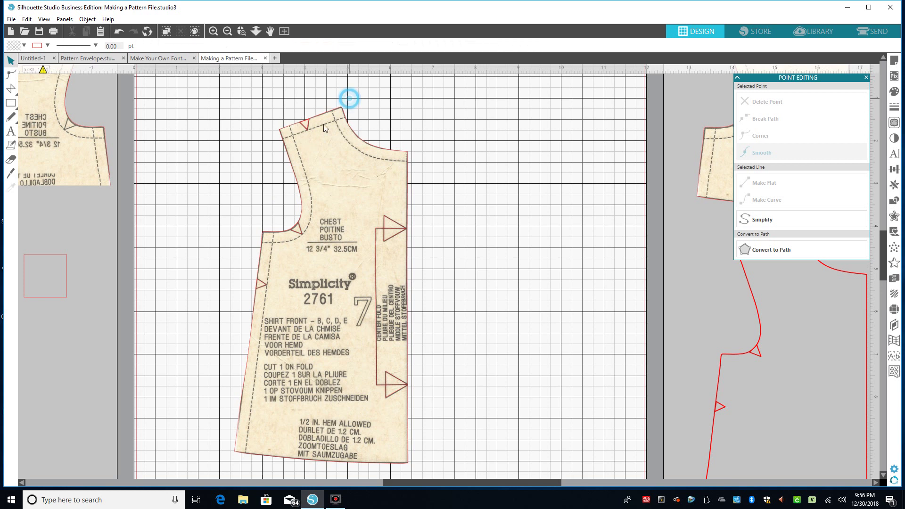
- Delete the extra notch triangle and nudge the shirt-front scan slightly into place
{"action": "left_click_drag", "start_coordinate": [304, 123], "coordinate": [245, 132]}
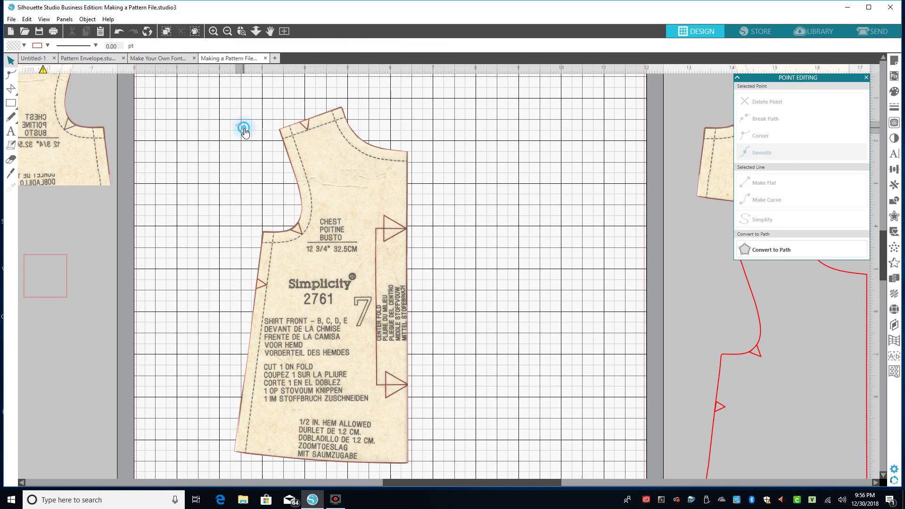
{"action": "key", "text": "Delete"}
{"action": "left_click", "coordinate": [407, 235]}
{"action": "left_click", "coordinate": [181, 244]}
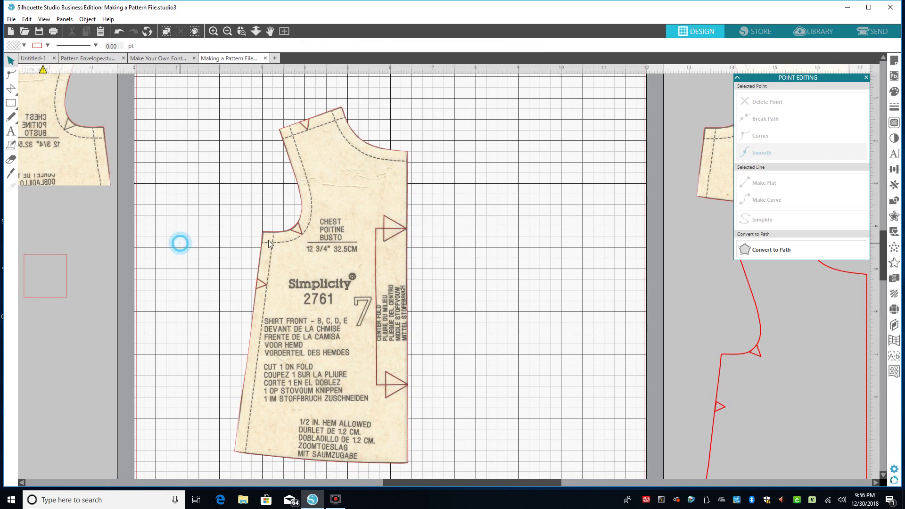
{"action": "left_click_drag", "start_coordinate": [399, 237], "coordinate": [401, 234]}
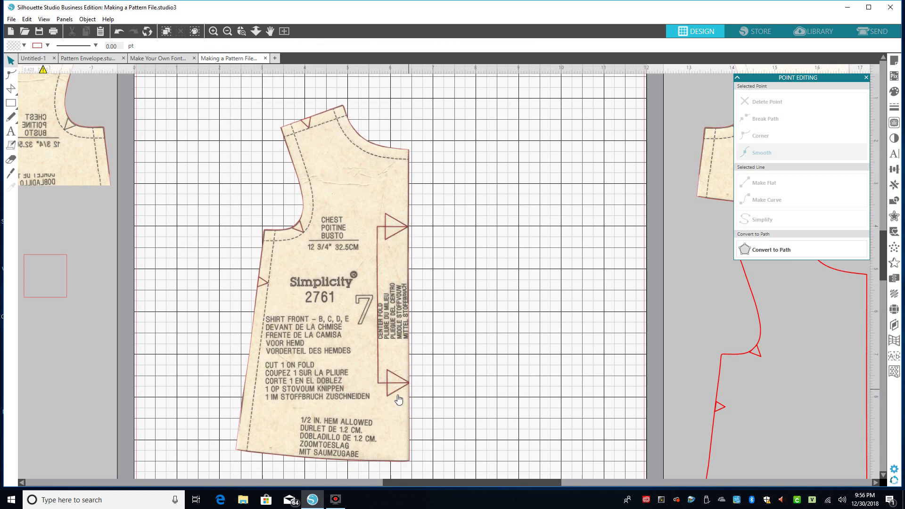
{"action": "left_click_drag", "start_coordinate": [364, 373], "coordinate": [366, 373]}
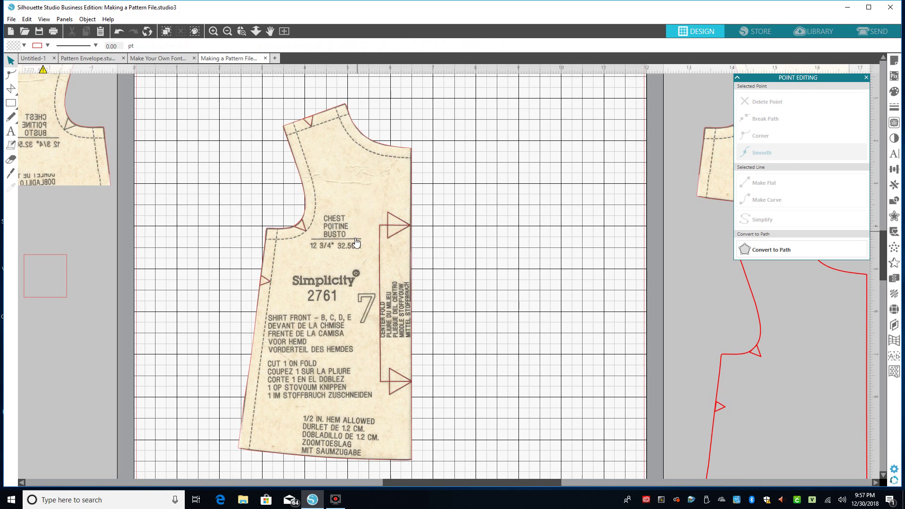
{"action": "left_click_drag", "start_coordinate": [356, 243], "coordinate": [343, 236]}
{"action": "key", "text": "Escape"}
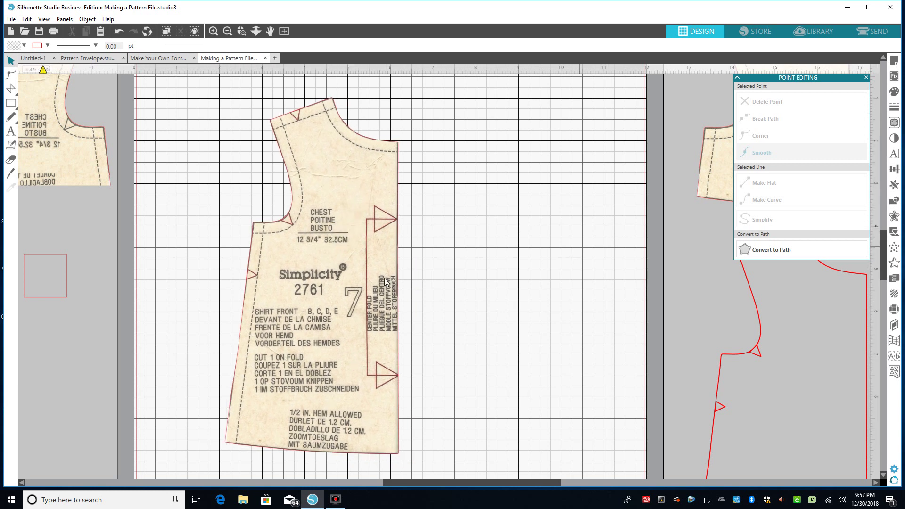
{"action": "left_click_drag", "start_coordinate": [323, 282], "coordinate": [335, 280]}
{"action": "key", "text": "Escape"}
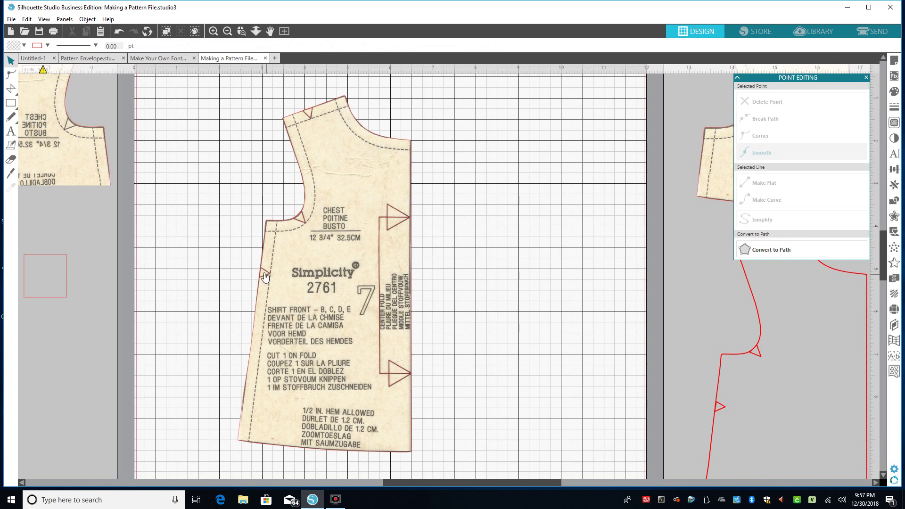
{"action": "left_click_drag", "start_coordinate": [888, 264], "coordinate": [888, 239]}
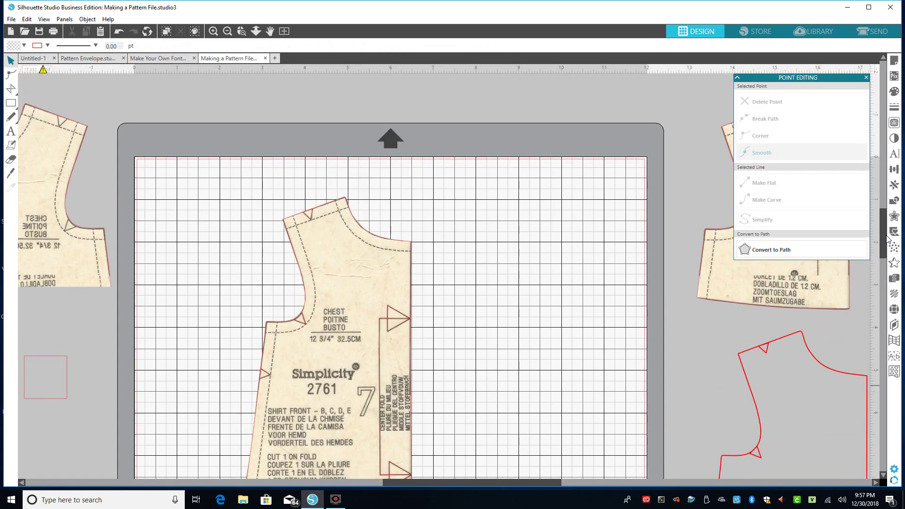
- Zoom out and move the shirt-front piece up and left to the mat's top-left corner
{"action": "left_click", "coordinate": [228, 31]}
{"action": "left_click_drag", "start_coordinate": [407, 307], "coordinate": [346, 286]}
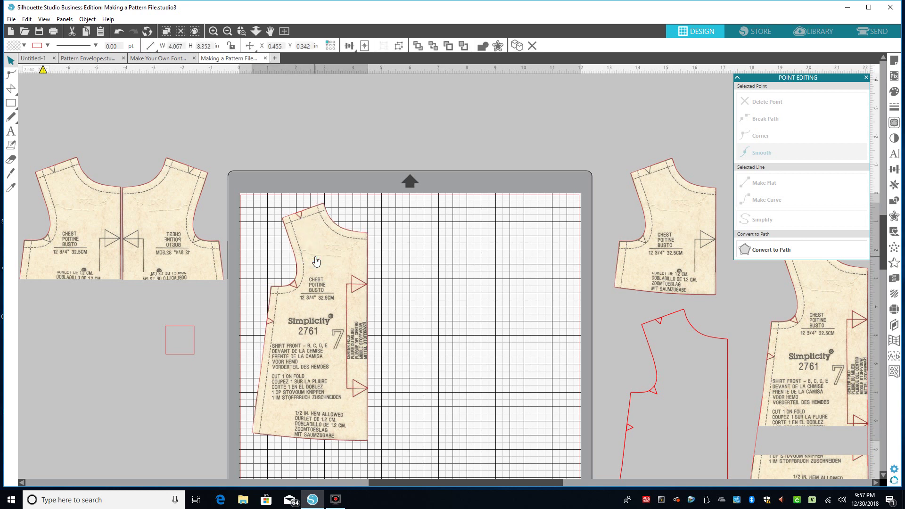
{"action": "left_click_drag", "start_coordinate": [316, 262], "coordinate": [316, 264]}
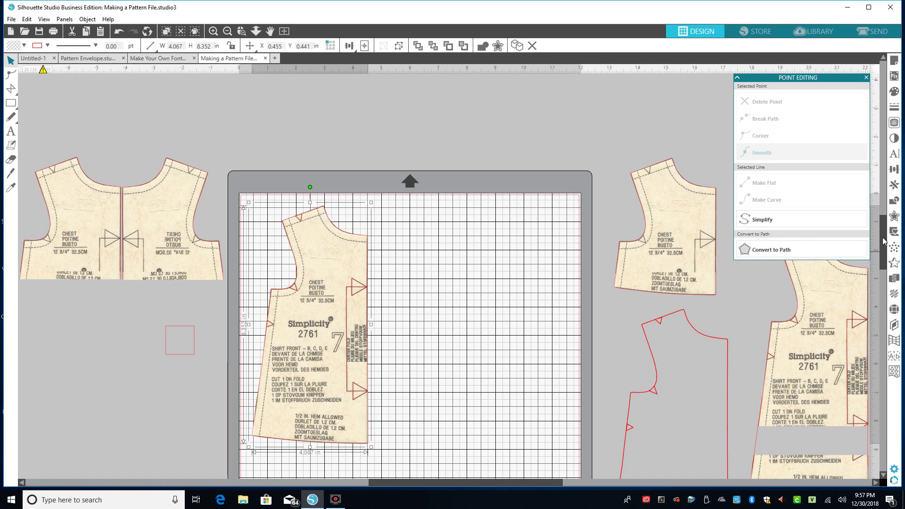
{"action": "scroll", "coordinate": [884, 241], "scroll_direction": "down", "scroll_amount": 2}
- Nudge the shirt-front piece until its position reads X 0.372 in, Y 0.259 in
{"action": "left_click", "coordinate": [347, 258]}
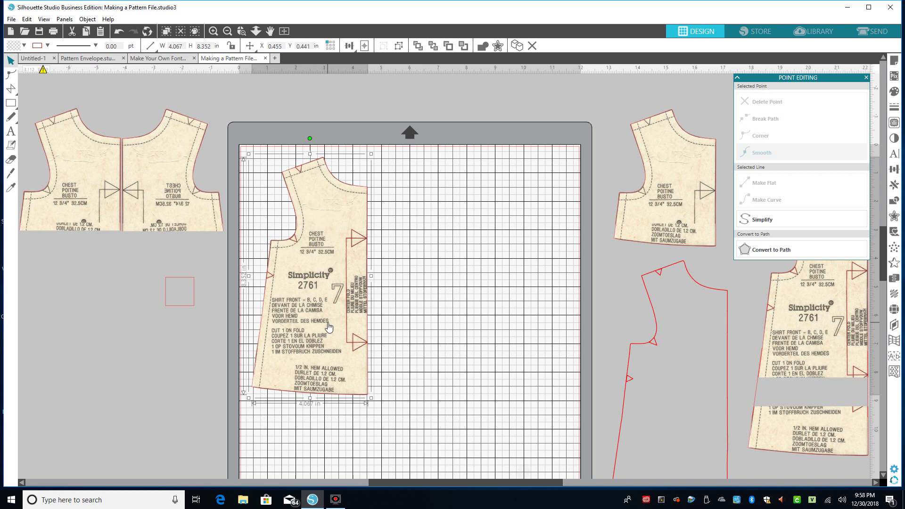
{"action": "left_click_drag", "start_coordinate": [329, 326], "coordinate": [327, 319]}
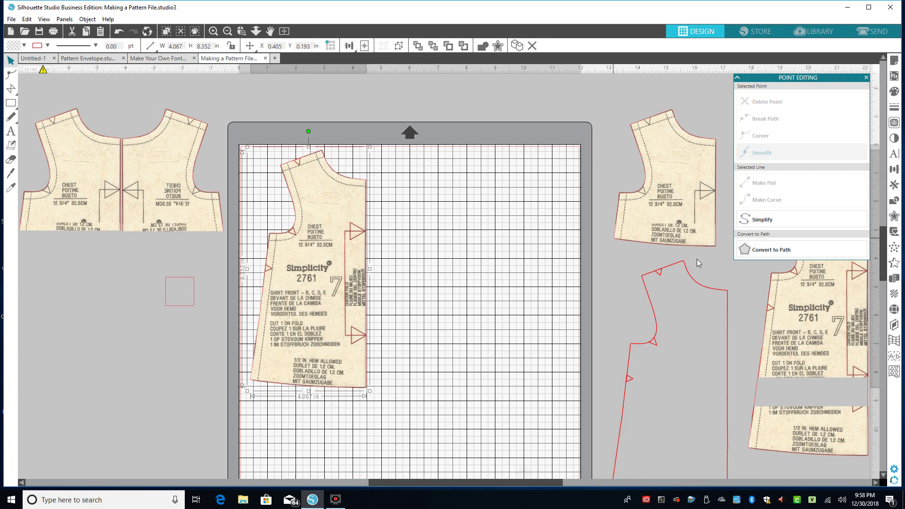
{"action": "left_click_drag", "start_coordinate": [302, 280], "coordinate": [350, 267]}
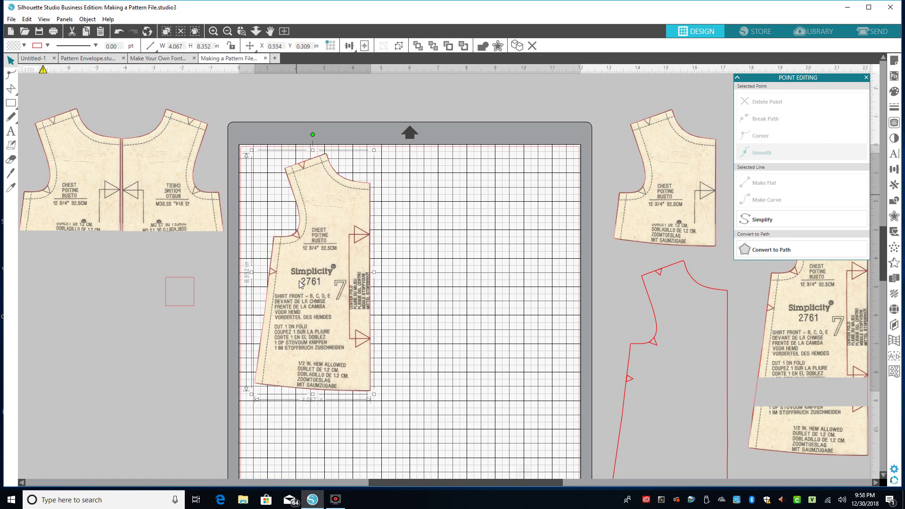
{"action": "left_click_drag", "start_coordinate": [306, 337], "coordinate": [303, 333]}
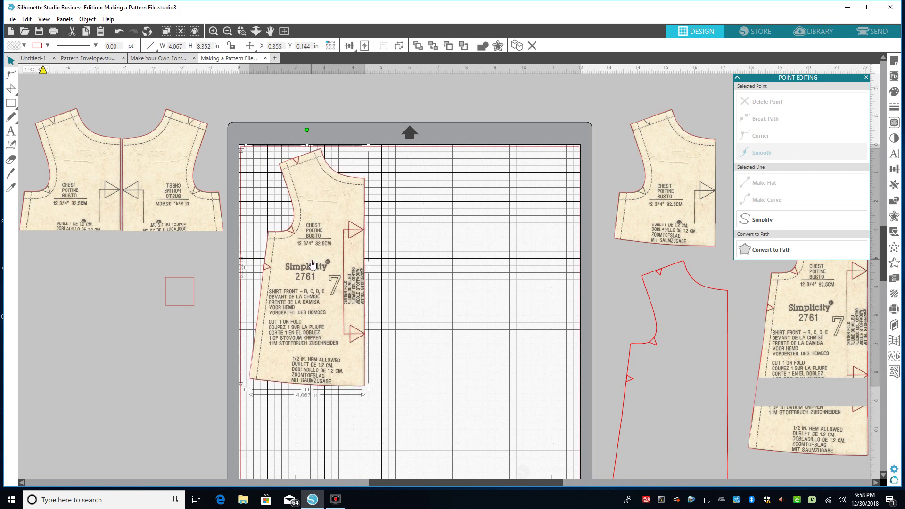
{"action": "left_click_drag", "start_coordinate": [313, 264], "coordinate": [309, 265]}
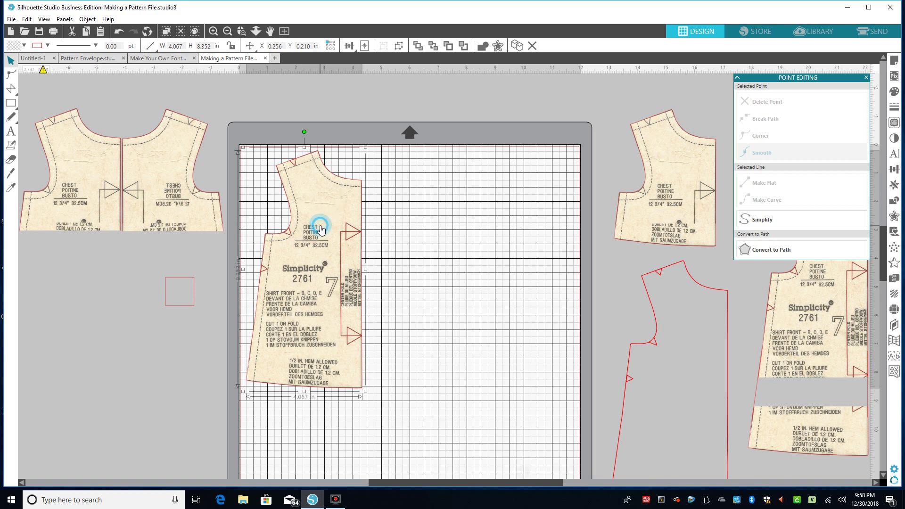
{"action": "left_click_drag", "start_coordinate": [321, 230], "coordinate": [324, 231]}
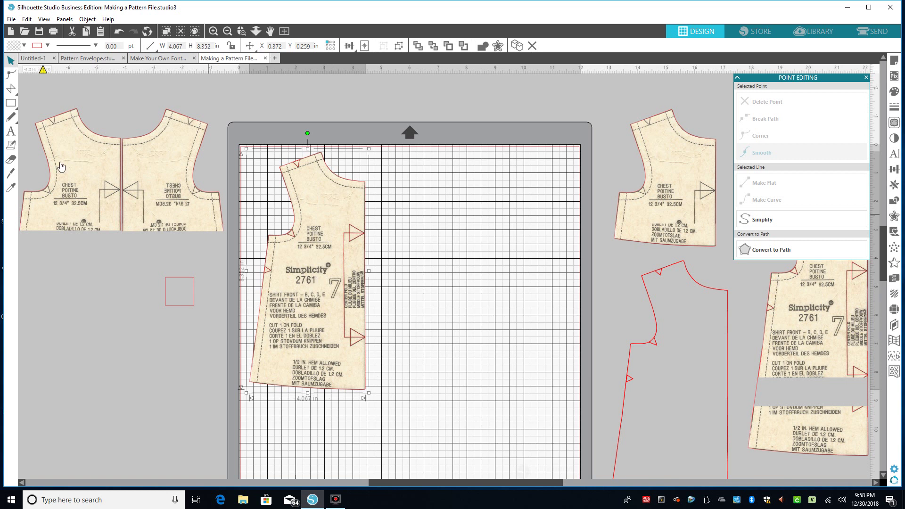
- Mirror the shirt front right and close the fold gap, placing the copy at X 4.390 in
{"action": "left_click", "coordinate": [86, 20]}
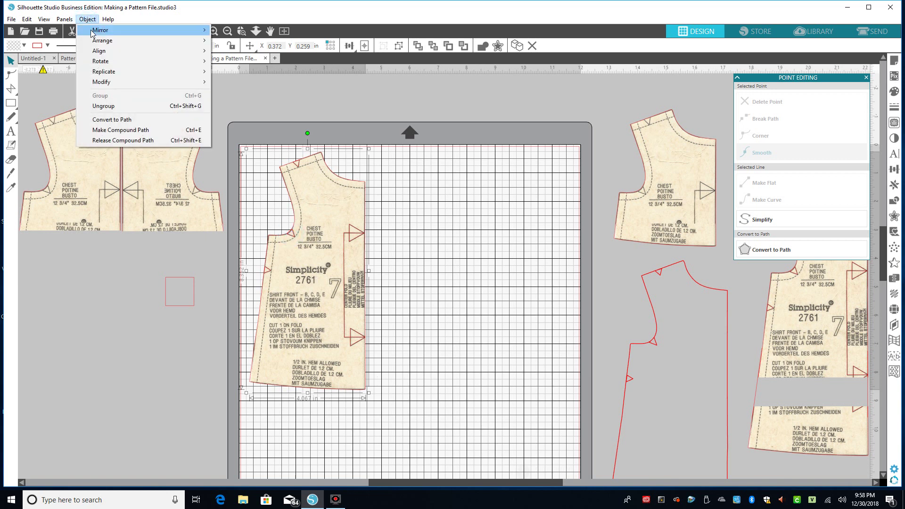
{"action": "mouse_move", "coordinate": [112, 74]}
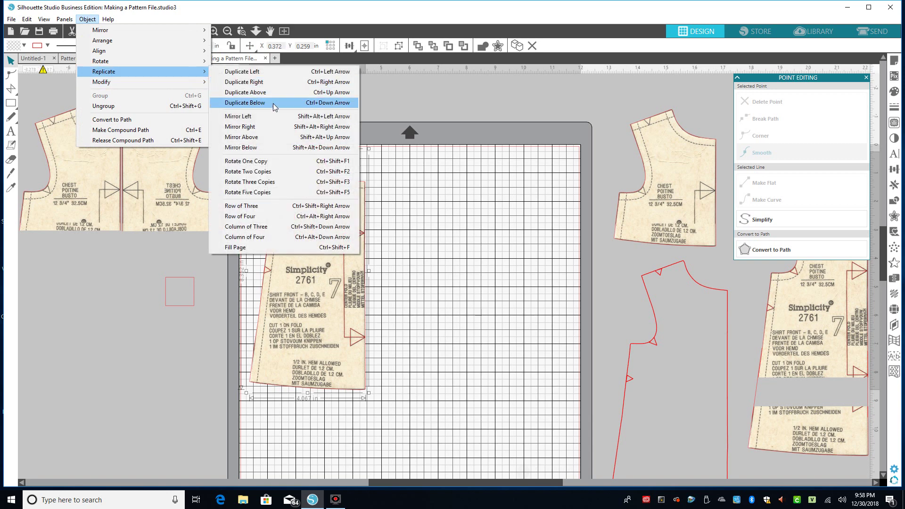
{"action": "left_click", "coordinate": [284, 127]}
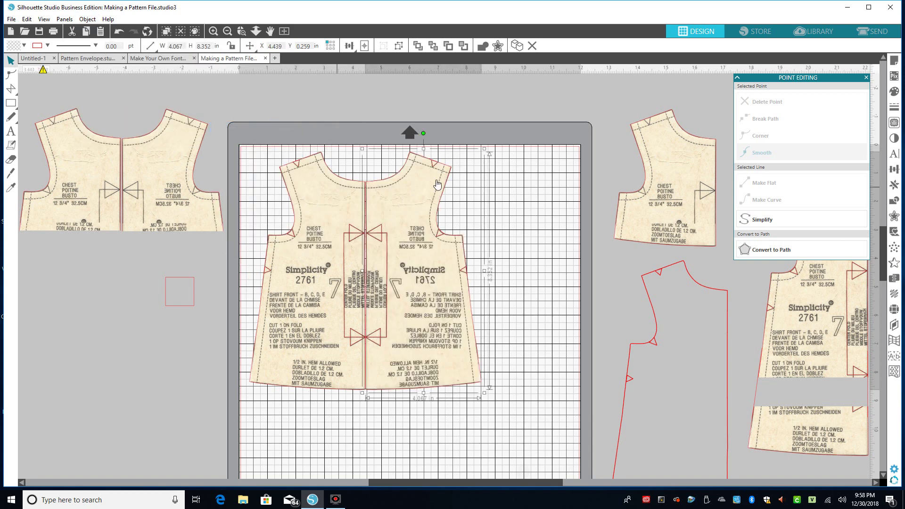
{"action": "key", "text": "Left"}
{"action": "key", "text": "Left"}
{"action": "key", "text": "Left"}
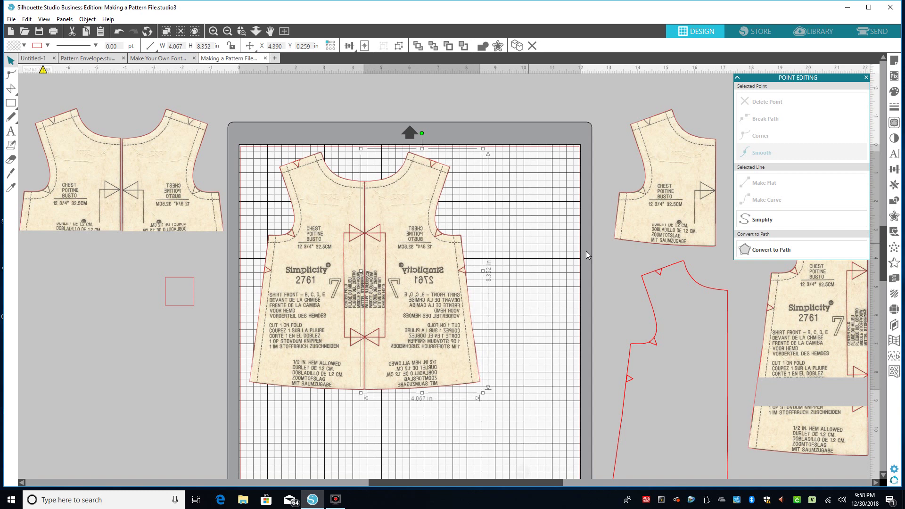
{"action": "left_click", "coordinate": [363, 413]}
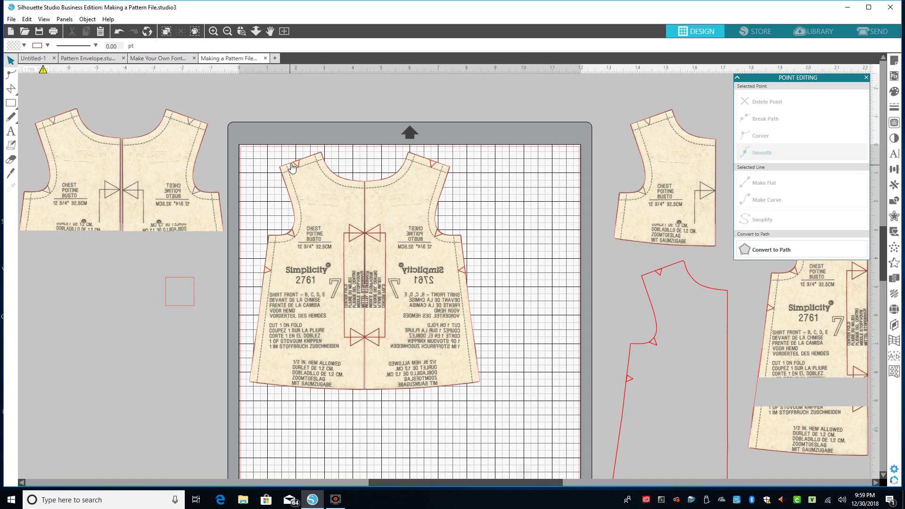
- Zoom in on the bodice and draw a short straight line across the side notch
{"action": "mouse_move", "coordinate": [17, 104]}
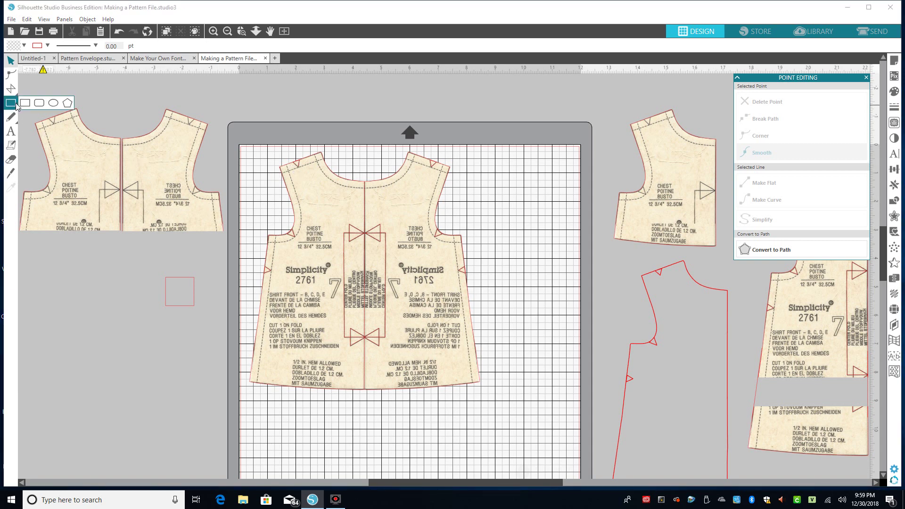
{"action": "left_click", "coordinate": [10, 89]}
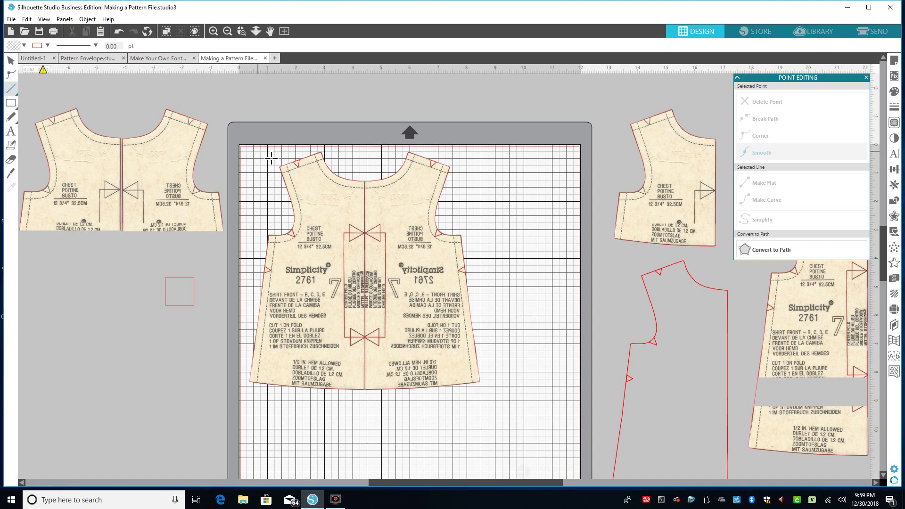
{"action": "left_click", "coordinate": [213, 31]}
{"action": "left_click", "coordinate": [213, 32]}
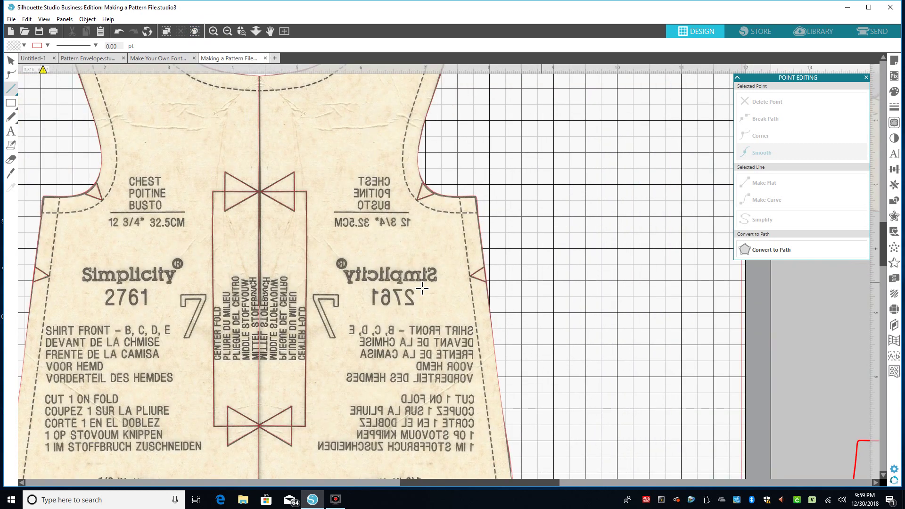
{"action": "left_click", "coordinate": [474, 280]}
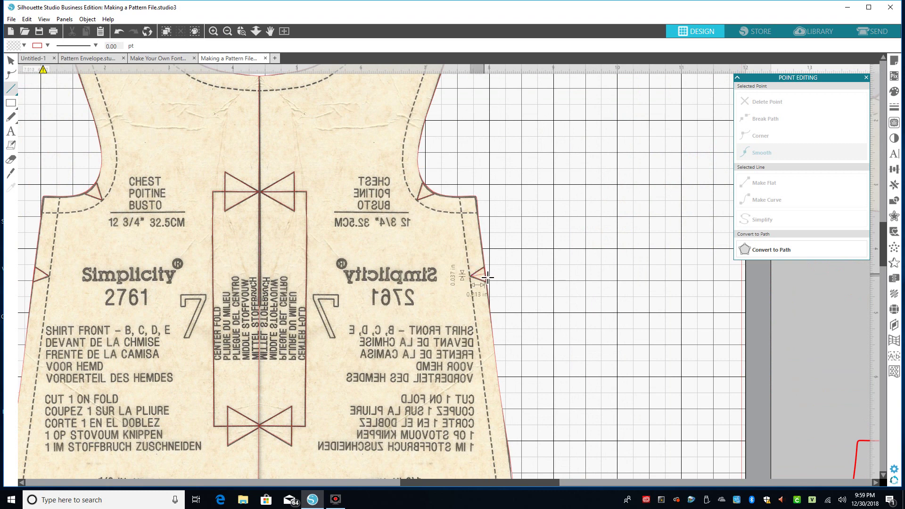
{"action": "left_click", "coordinate": [486, 274]}
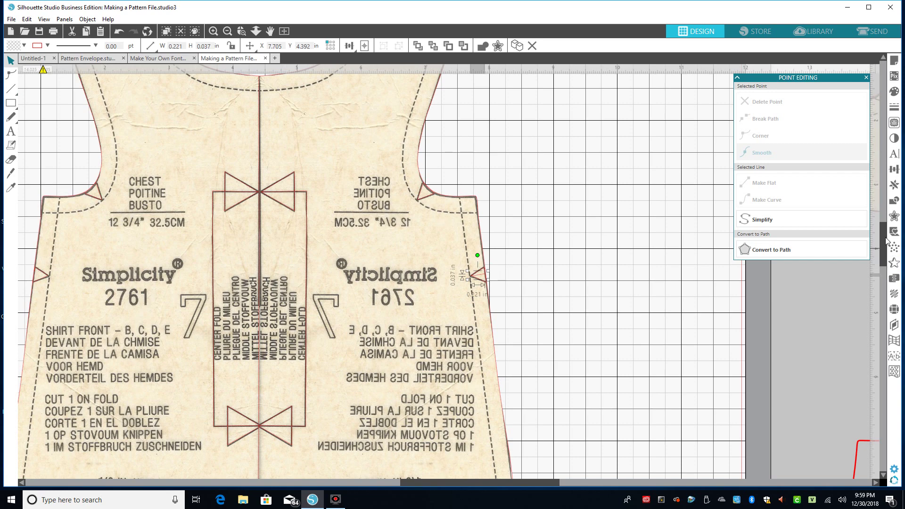
- Drag the stray notch off the mirrored half's side edge and delete it
{"action": "left_click_drag", "start_coordinate": [886, 240], "coordinate": [891, 229]}
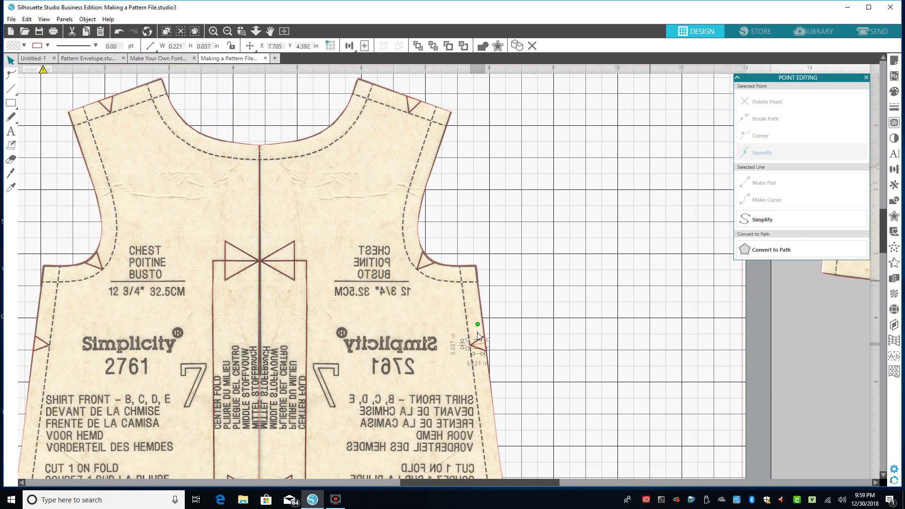
{"action": "left_click_drag", "start_coordinate": [483, 348], "coordinate": [585, 335]}
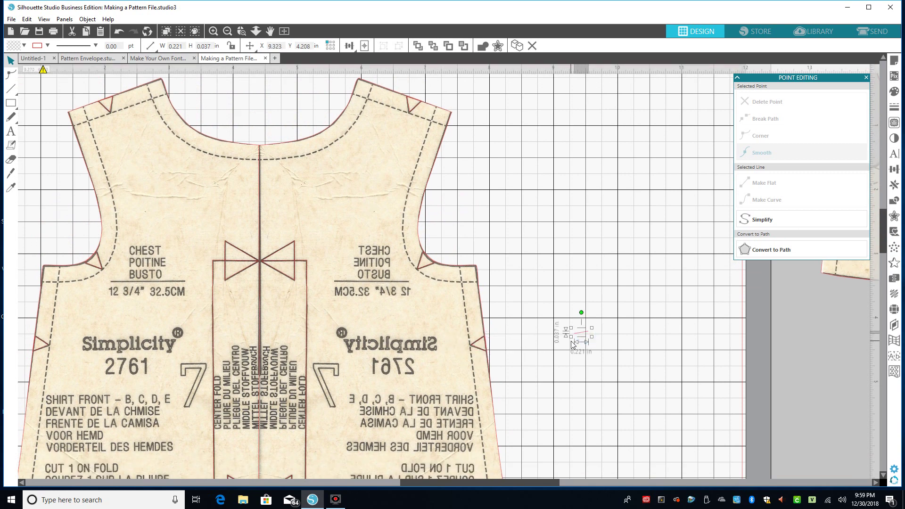
{"action": "key", "text": "Delete"}
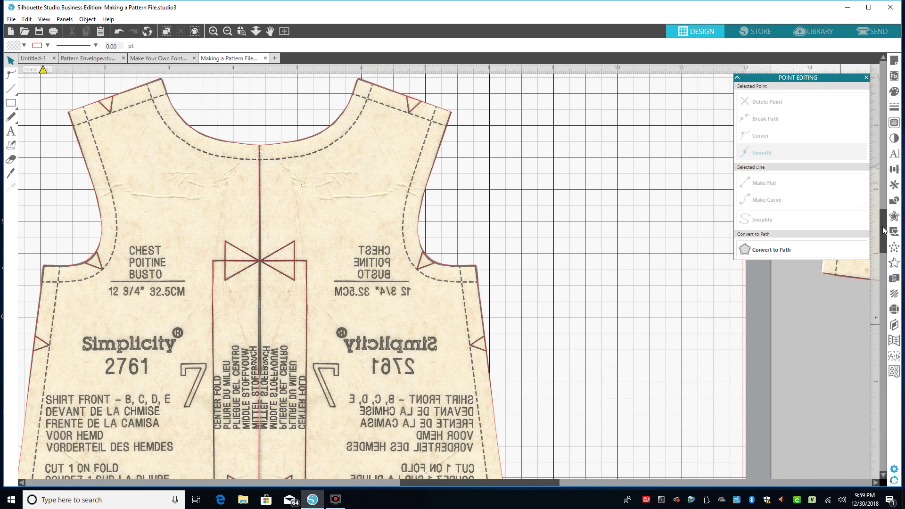
{"action": "left_click_drag", "start_coordinate": [886, 230], "coordinate": [885, 216]}
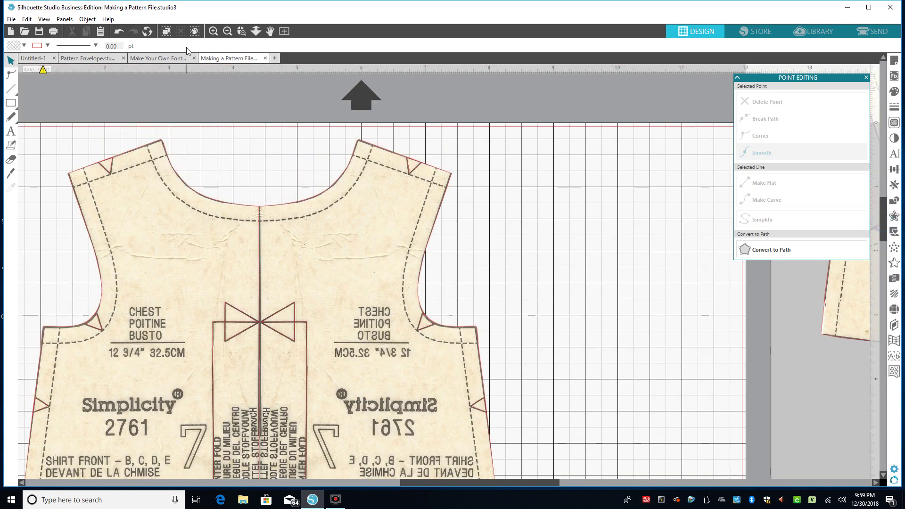
- Separate the mirrored right half from the original shirt front and delete it
{"action": "left_click", "coordinate": [226, 31]}
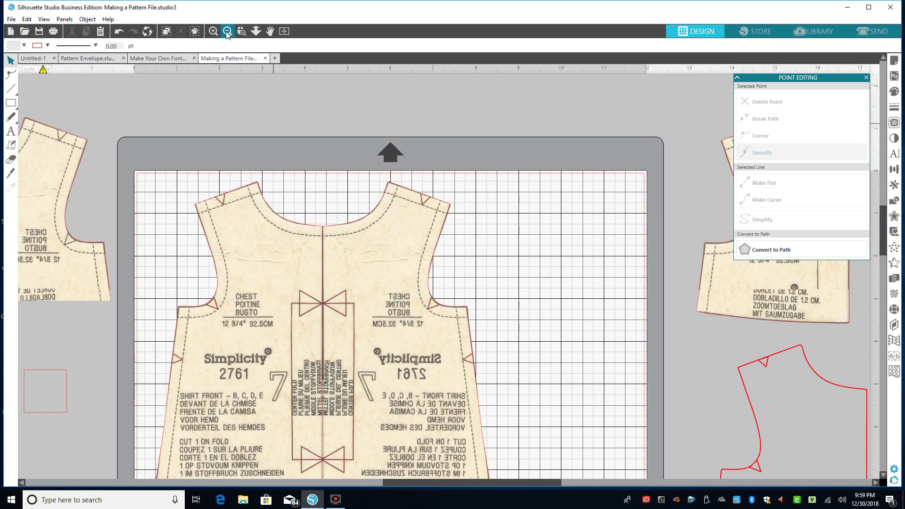
{"action": "mouse_move", "coordinate": [284, 280]}
{"action": "left_mouse_down"}
{"action": "mouse_move", "coordinate": [283, 268]}
{"action": "mouse_move", "coordinate": [266, 282]}
{"action": "left_mouse_up"}
{"action": "left_click_drag", "start_coordinate": [373, 271], "coordinate": [501, 267]}
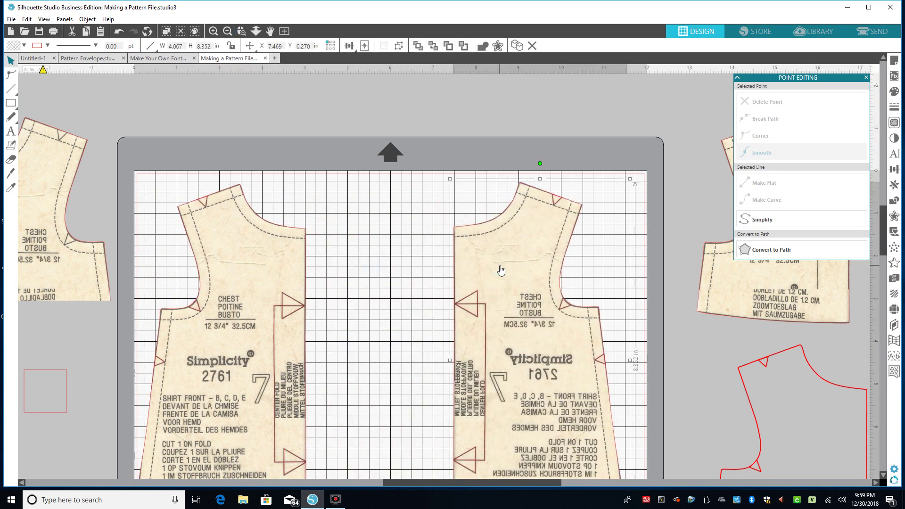
{"action": "key", "text": "Delete"}
- Reposition the remaining 4.067 x 8.352 in shirt-front half on the mat
{"action": "left_click_drag", "start_coordinate": [220, 303], "coordinate": [271, 287]}
{"action": "left_click_drag", "start_coordinate": [883, 219], "coordinate": [884, 252]}
{"action": "left_click_drag", "start_coordinate": [297, 253], "coordinate": [314, 308]}
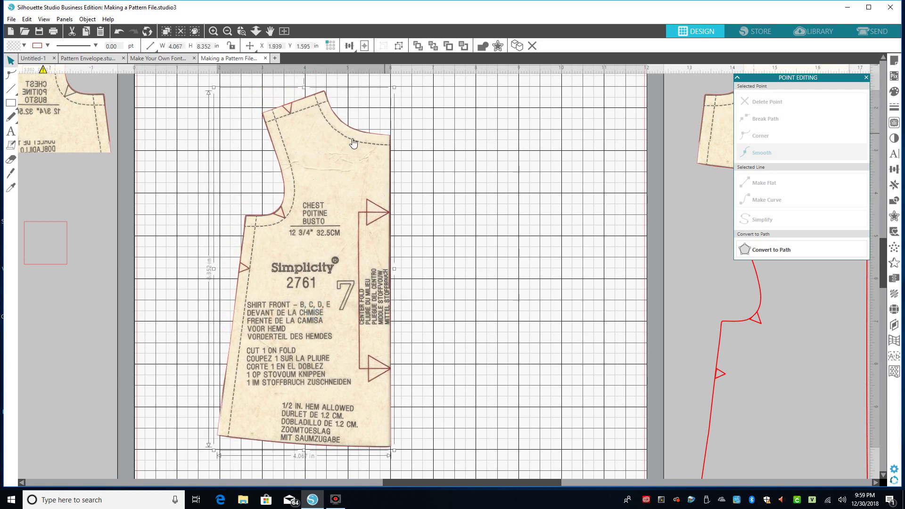
- Slice the shirt front straight across just below the chest with the Knife tool
{"action": "left_click", "coordinate": [10, 174]}
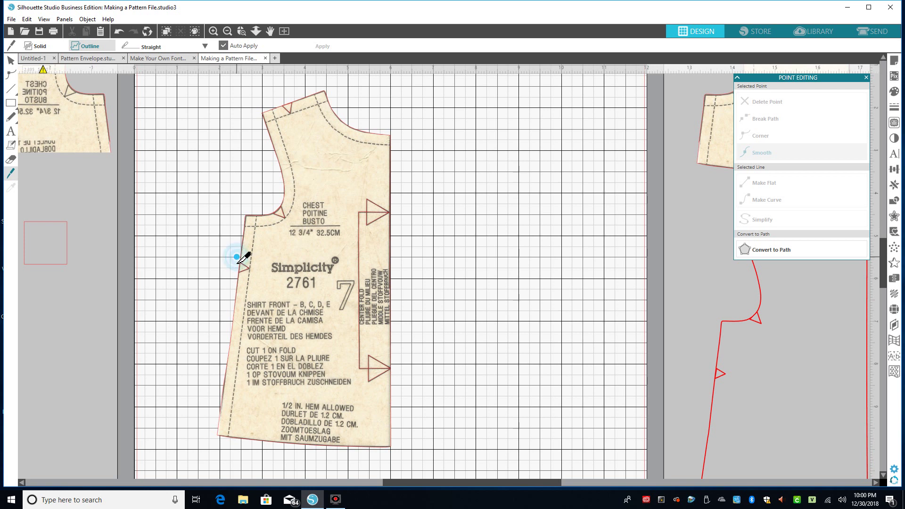
{"action": "key", "text": "Escape"}
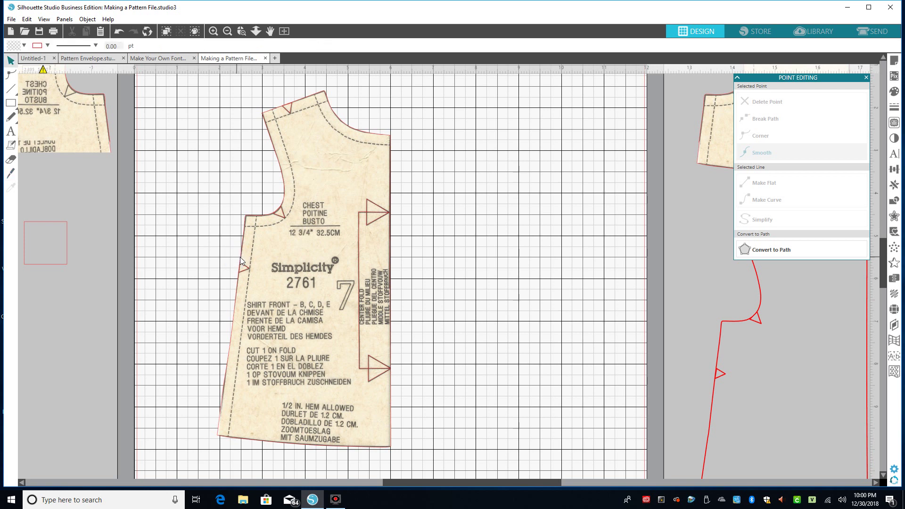
{"action": "left_click", "coordinate": [9, 174]}
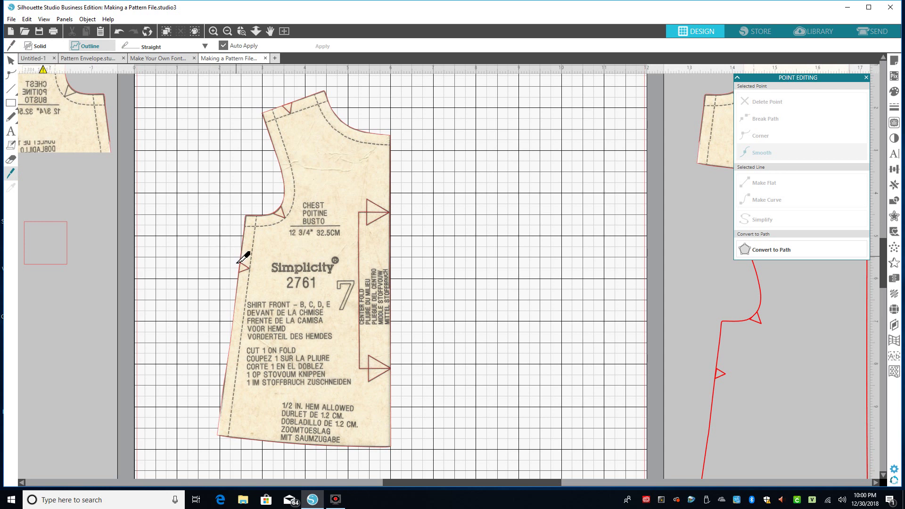
{"action": "left_click_drag", "start_coordinate": [236, 257], "coordinate": [447, 268]}
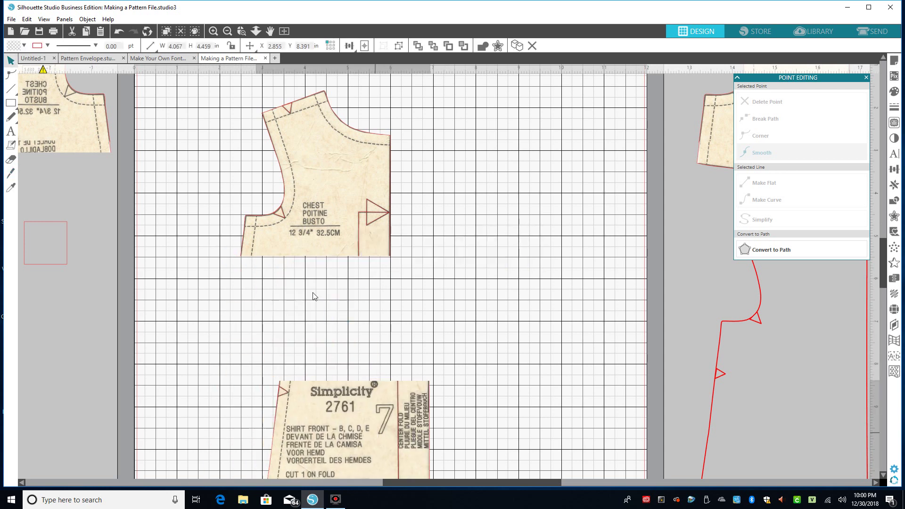
- Move the 3.511 x 3.875 in chest piece above the shirt front, to X 2.838, Y 1.650 in
{"action": "left_click", "coordinate": [337, 188]}
{"action": "left_click_drag", "start_coordinate": [373, 189], "coordinate": [374, 185]}
{"action": "left_click", "coordinate": [398, 192]}
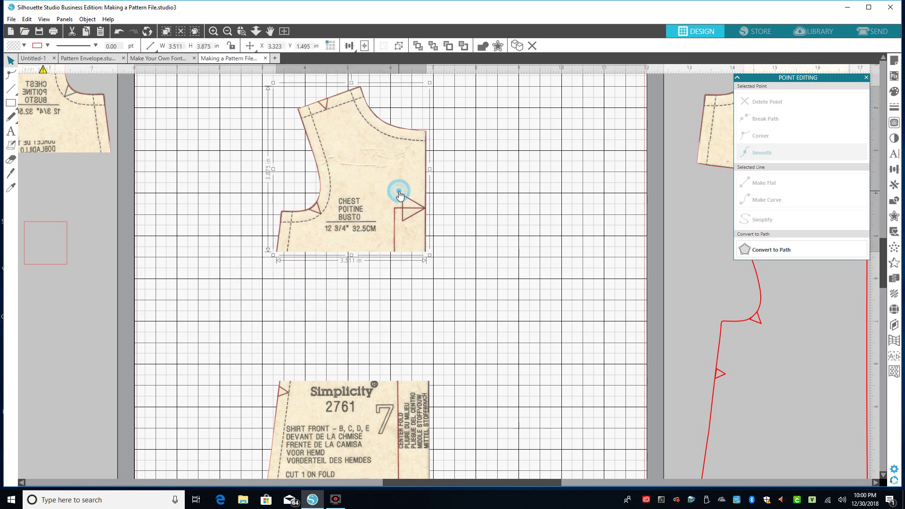
{"action": "left_click_drag", "start_coordinate": [363, 180], "coordinate": [369, 196]}
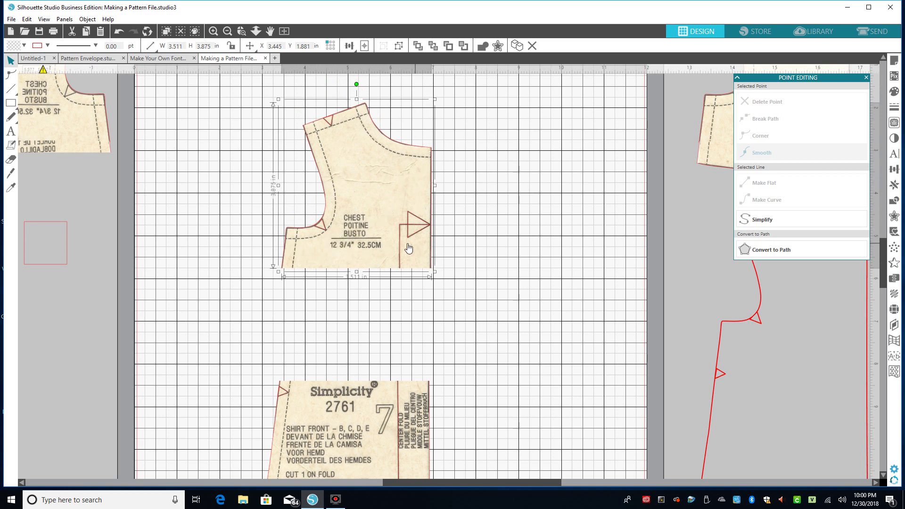
{"action": "left_click_drag", "start_coordinate": [352, 233], "coordinate": [331, 221]}
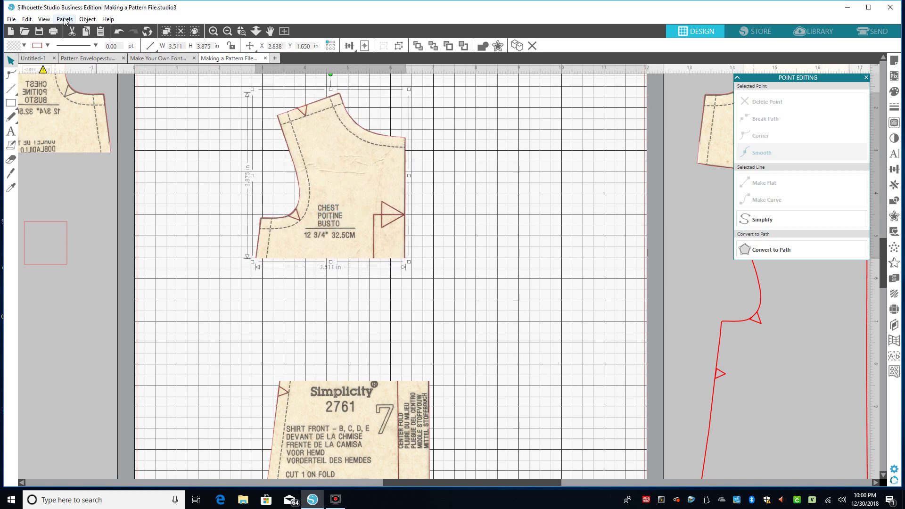
- Mirror the chest piece to the right and nudge it so both halves join at the centre fold
{"action": "left_click", "coordinate": [64, 20]}
{"action": "mouse_move", "coordinate": [84, 24]}
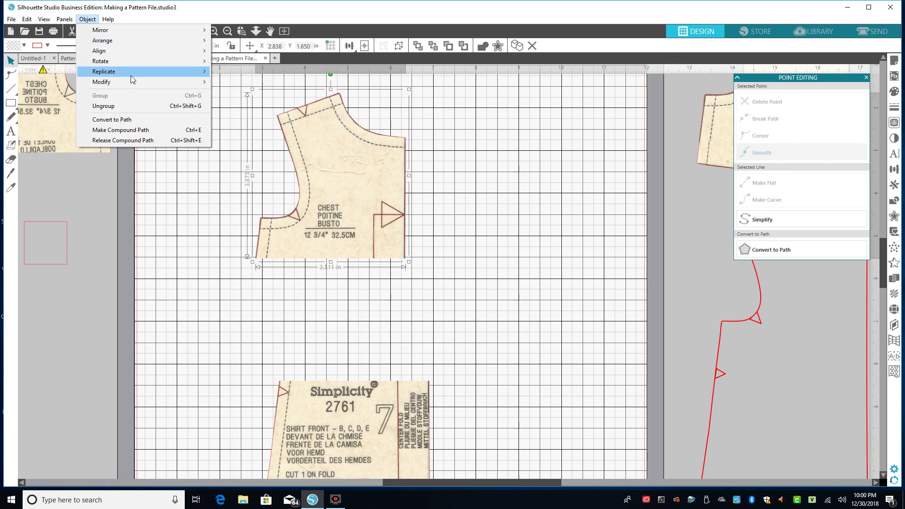
{"action": "mouse_move", "coordinate": [131, 75]}
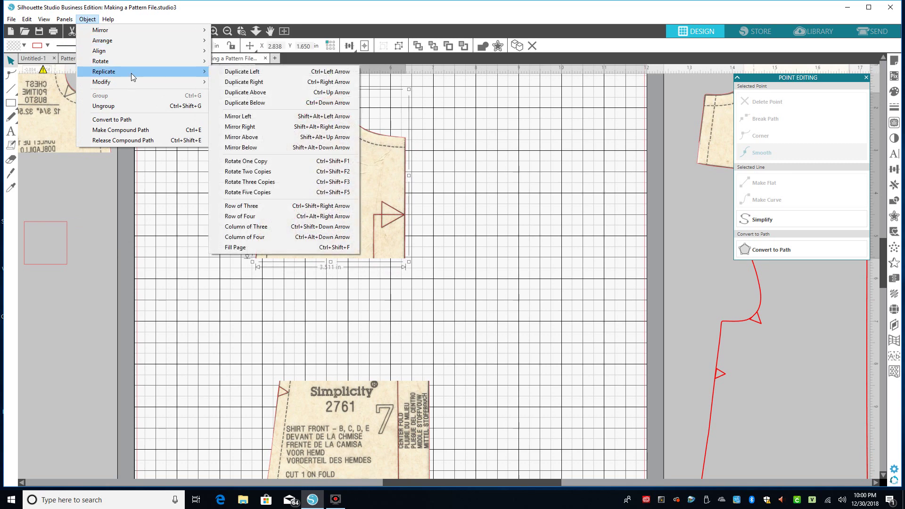
{"action": "left_click", "coordinate": [273, 127]}
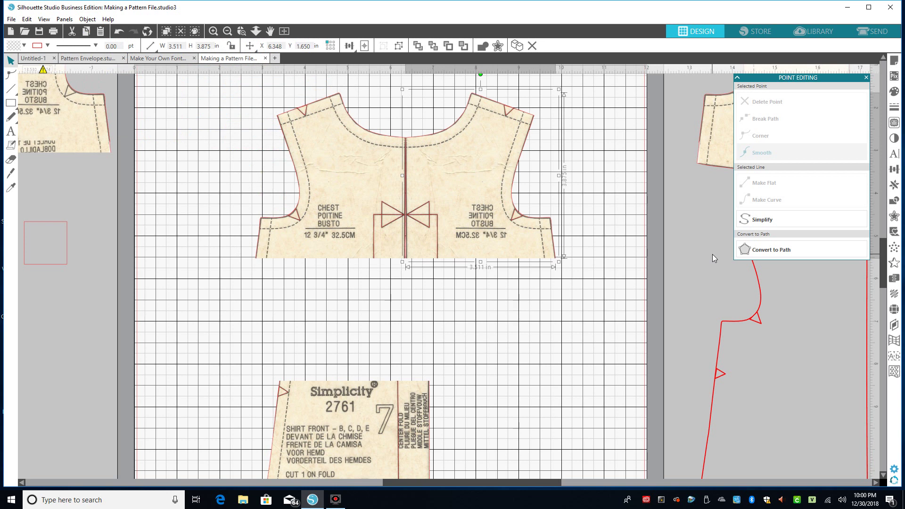
{"action": "key", "text": "Left"}
{"action": "key", "text": "Left"}
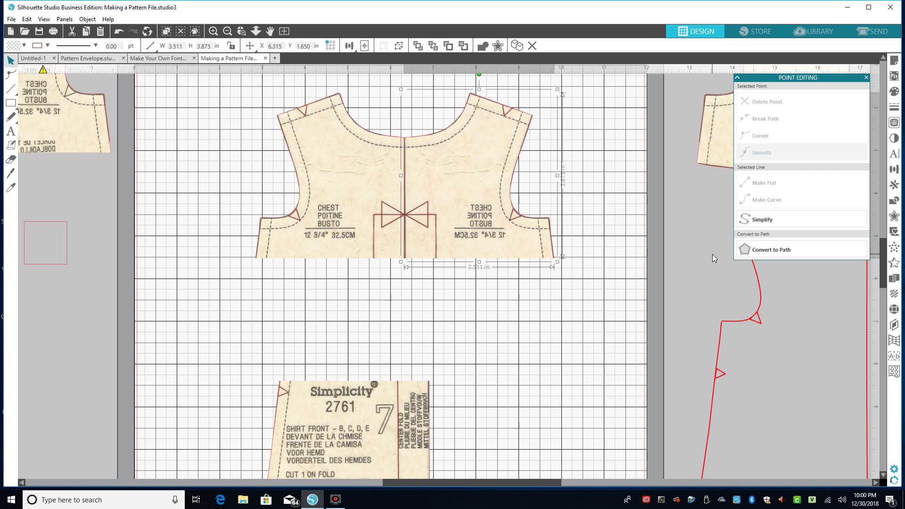
{"action": "left_click", "coordinate": [813, 361]}
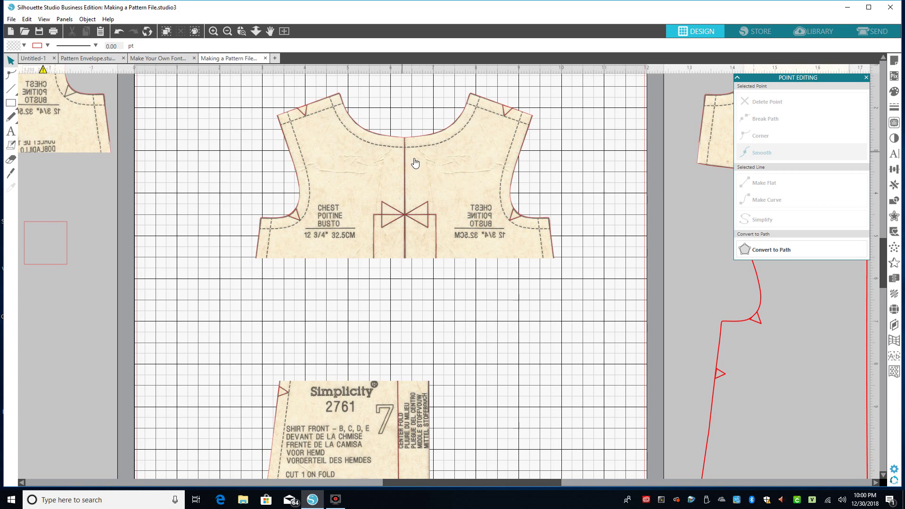
- Delete the mirrored bodice half and rejoin the chest piece with the lower Simplicity piece
{"action": "left_click_drag", "start_coordinate": [471, 208], "coordinate": [524, 207]}
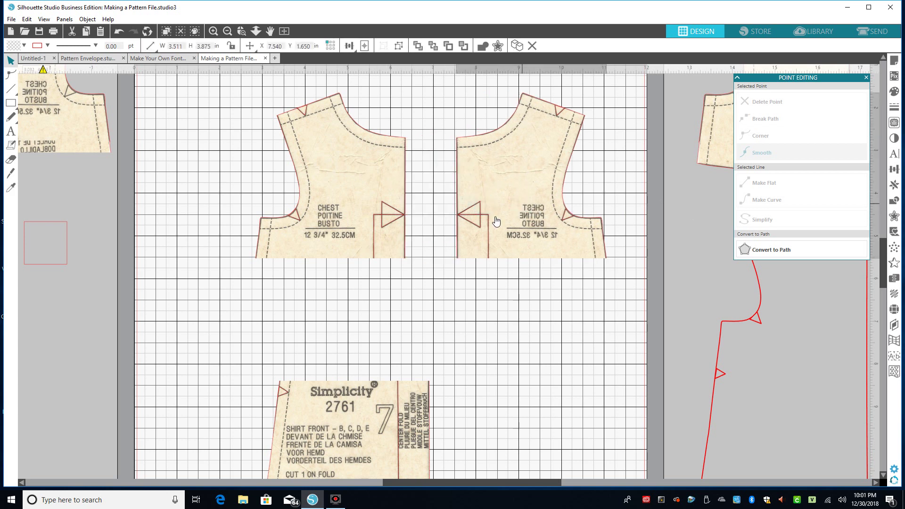
{"action": "left_click", "coordinate": [306, 207]}
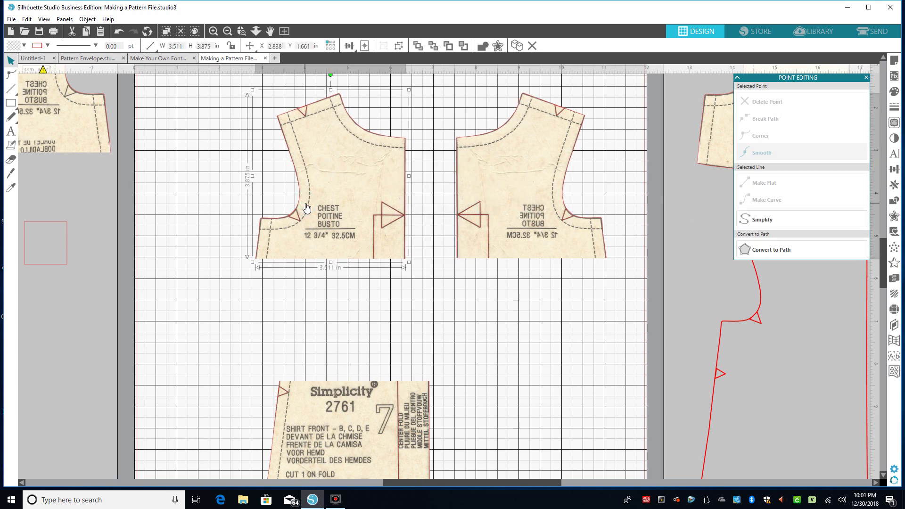
{"action": "left_click", "coordinate": [469, 179]}
{"action": "key", "text": "Delete"}
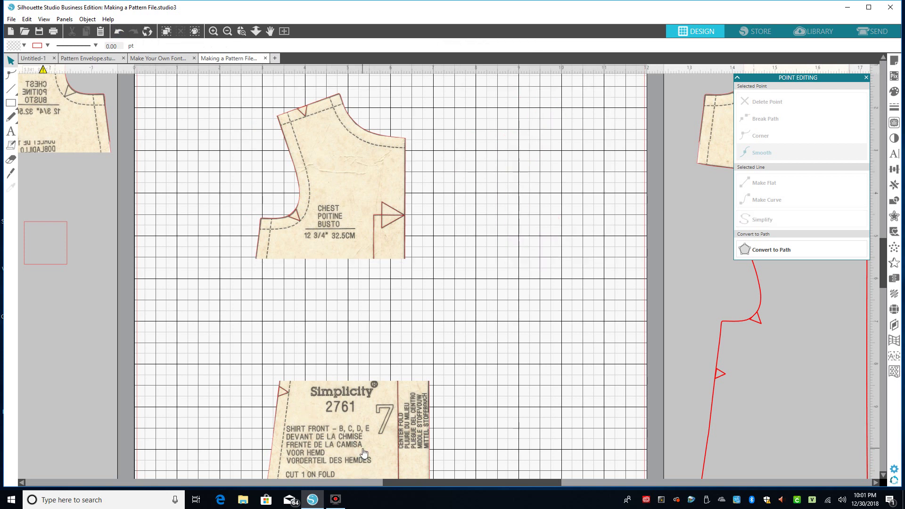
{"action": "left_click_drag", "start_coordinate": [358, 446], "coordinate": [339, 343]}
{"action": "left_click_drag", "start_coordinate": [339, 245], "coordinate": [342, 245]}
{"action": "left_click", "coordinate": [498, 248]}
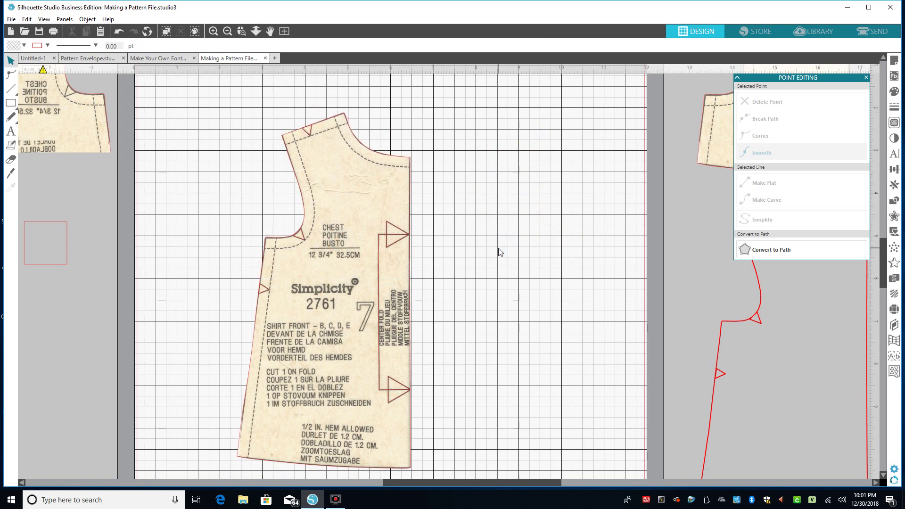
- Knife off the hem strip near the bottom and drop it lower to lengthen the front
{"action": "scroll", "coordinate": [884, 250], "scroll_direction": "down", "scroll_amount": 2}
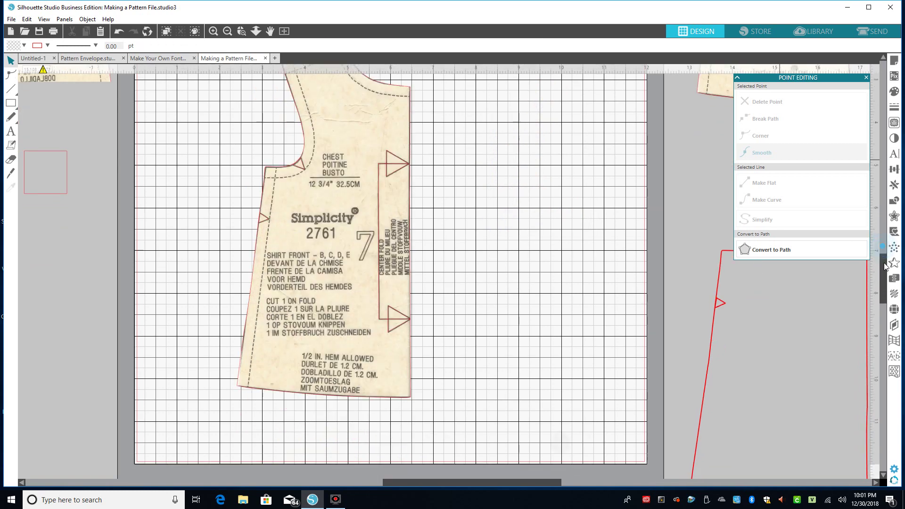
{"action": "left_click", "coordinate": [10, 173]}
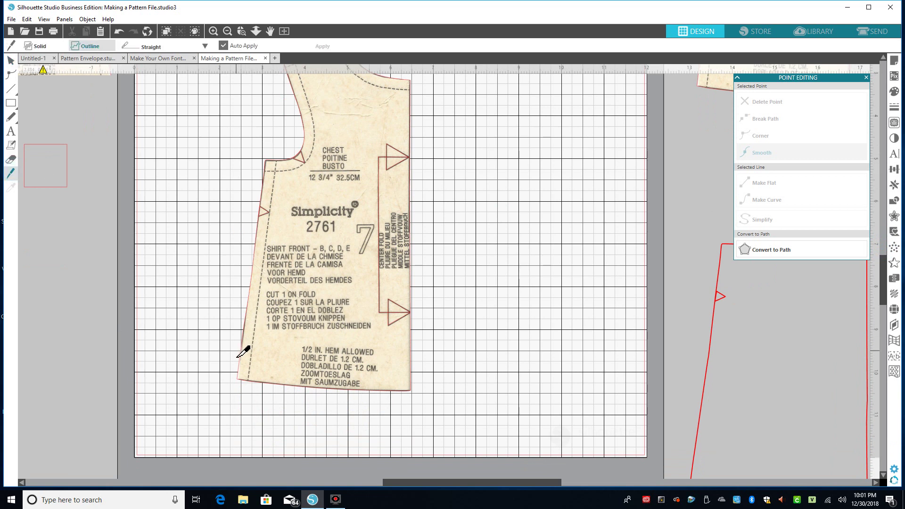
{"action": "left_click_drag", "start_coordinate": [237, 351], "coordinate": [486, 351]}
{"action": "left_click_drag", "start_coordinate": [356, 378], "coordinate": [355, 395]}
{"action": "key", "text": "Escape"}
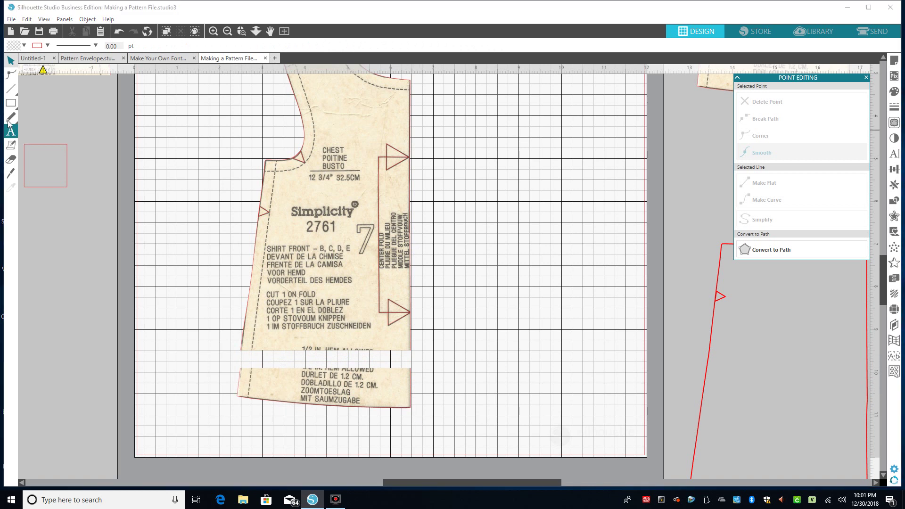
- Draw a 0.210 x 1.600 in straight line and place it across the left seam gap above the hem
{"action": "left_click", "coordinate": [8, 92]}
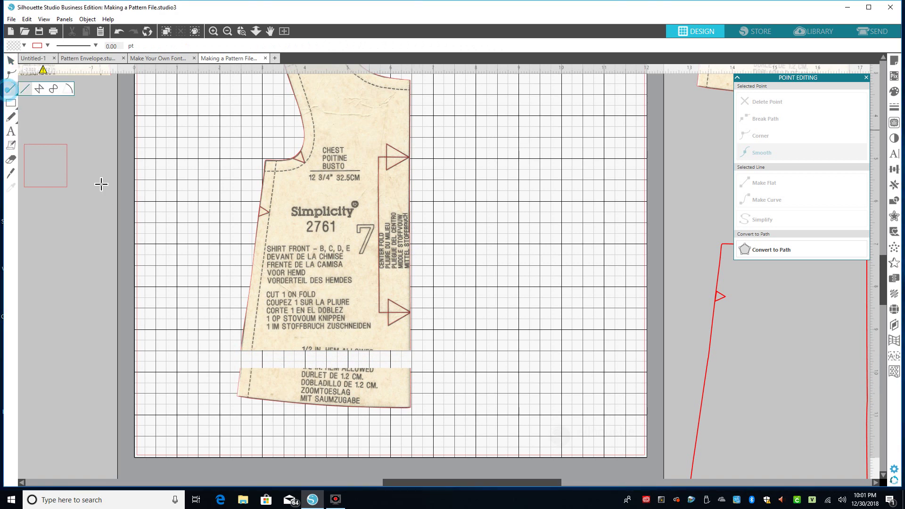
{"action": "left_click_drag", "start_coordinate": [257, 257], "coordinate": [246, 325]}
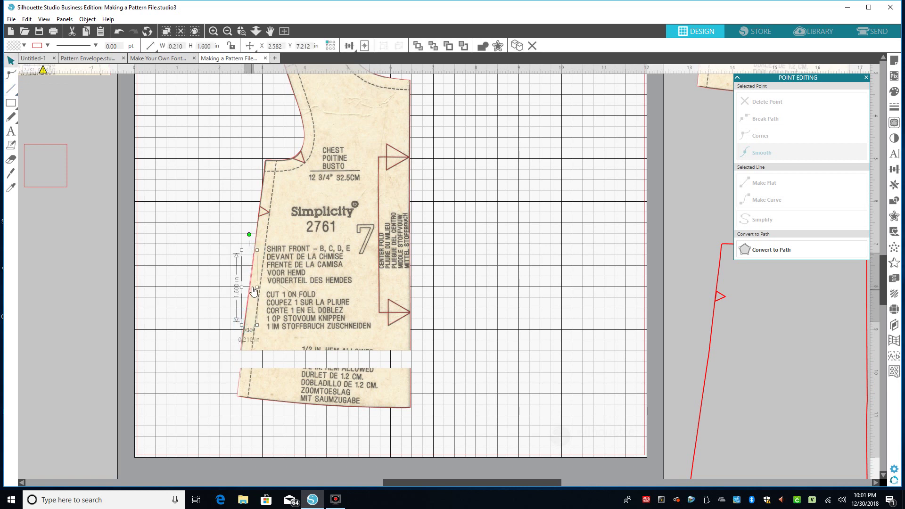
{"action": "left_click_drag", "start_coordinate": [251, 285], "coordinate": [154, 275]}
{"action": "left_click", "coordinate": [276, 394]}
{"action": "left_click", "coordinate": [164, 255]}
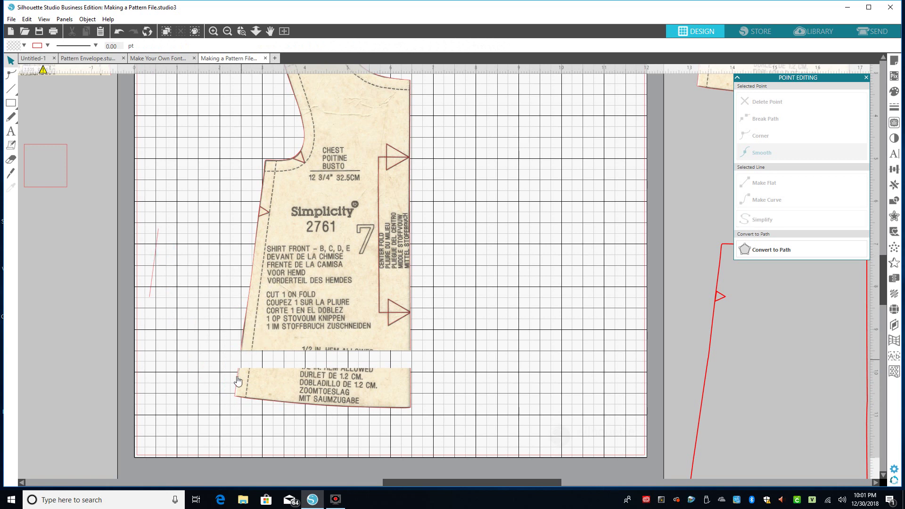
{"action": "left_click", "coordinate": [153, 291]}
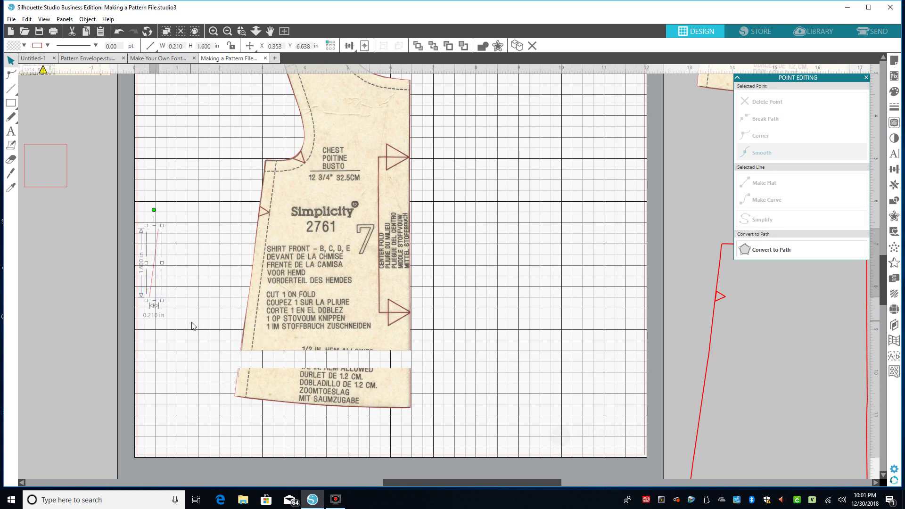
{"action": "left_click_drag", "start_coordinate": [152, 283], "coordinate": [242, 363]}
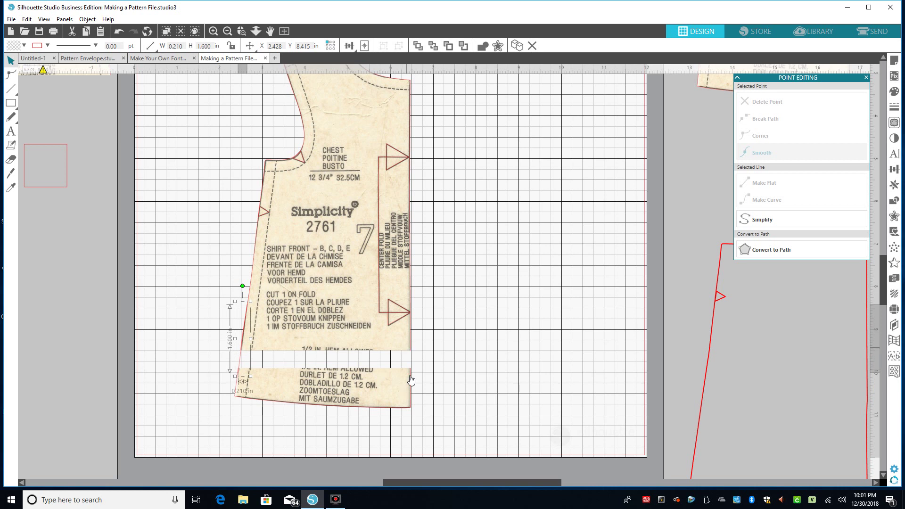
{"action": "left_click", "coordinate": [189, 243]}
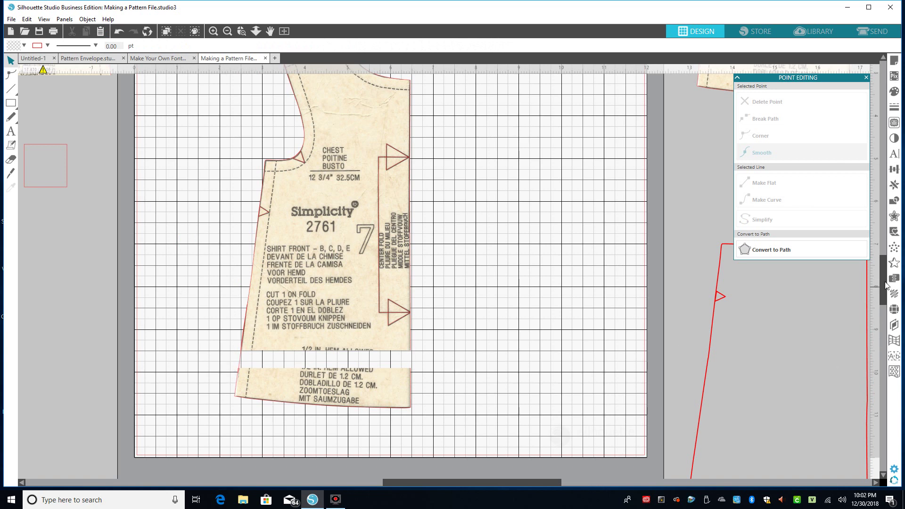
- Move the red traced outline beside the scanned shirt-front piece
{"action": "scroll", "coordinate": [885, 282], "scroll_direction": "up", "scroll_amount": 2}
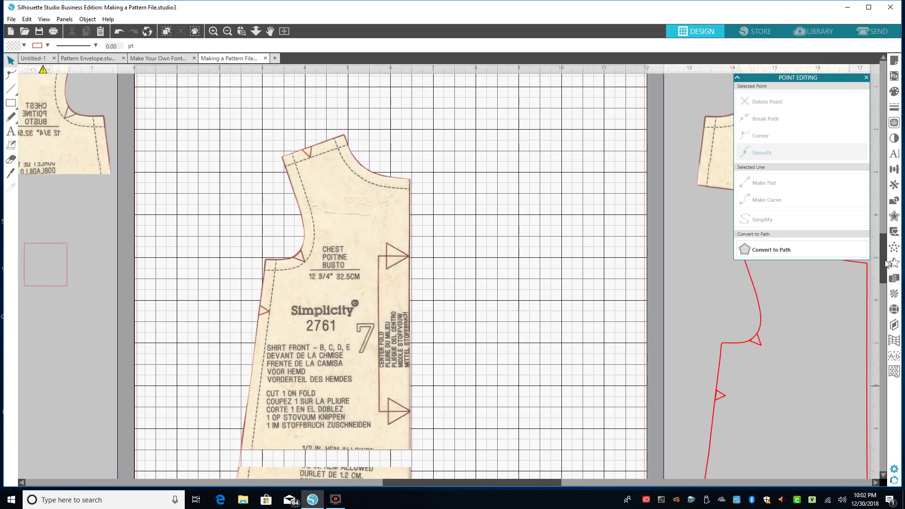
{"action": "left_click_drag", "start_coordinate": [886, 264], "coordinate": [886, 277]}
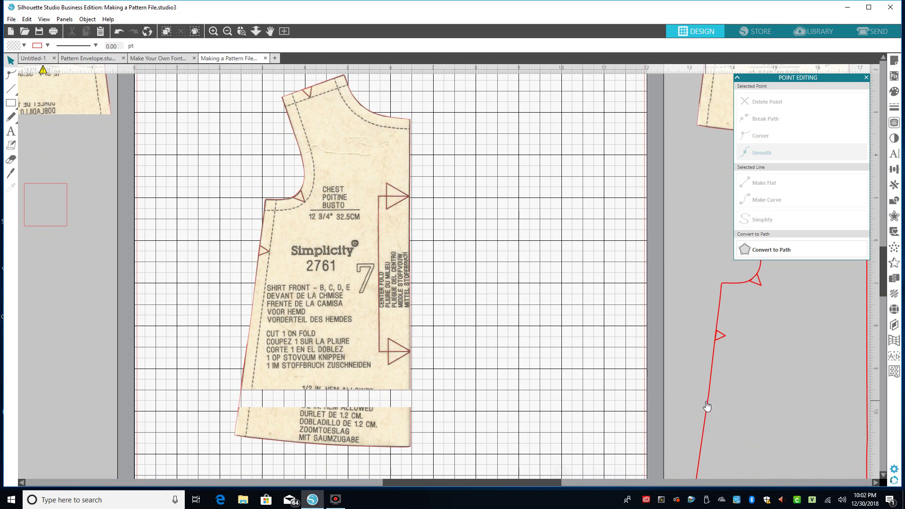
{"action": "left_click_drag", "start_coordinate": [707, 407], "coordinate": [481, 309]}
{"action": "left_click", "coordinate": [480, 297]}
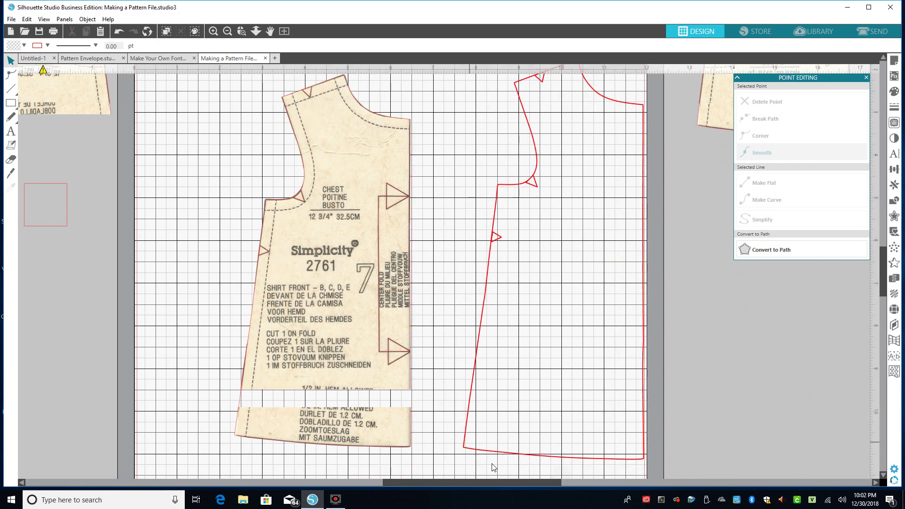
{"action": "left_click_drag", "start_coordinate": [642, 379], "coordinate": [638, 380]}
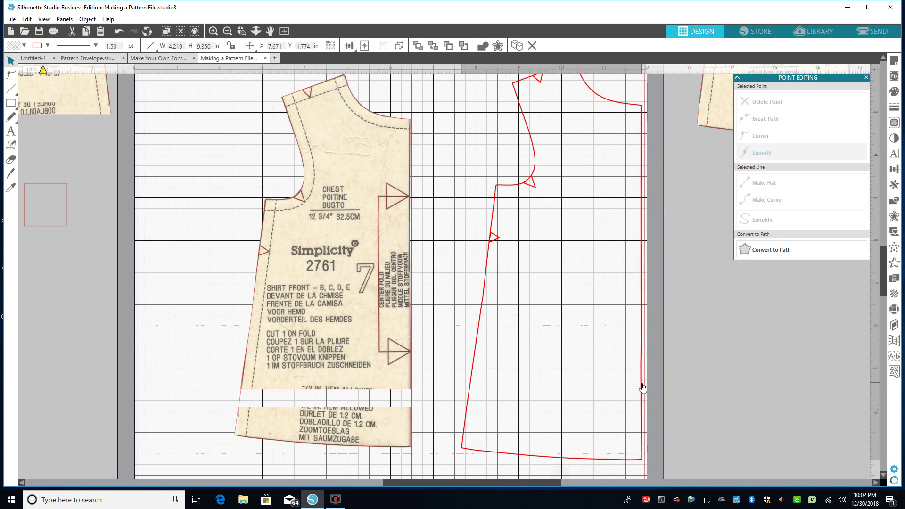
- Edit the short red line's points, then zoom out to view more of the workspace
{"action": "double_click", "coordinate": [238, 401]}
{"action": "left_click", "coordinate": [222, 384]}
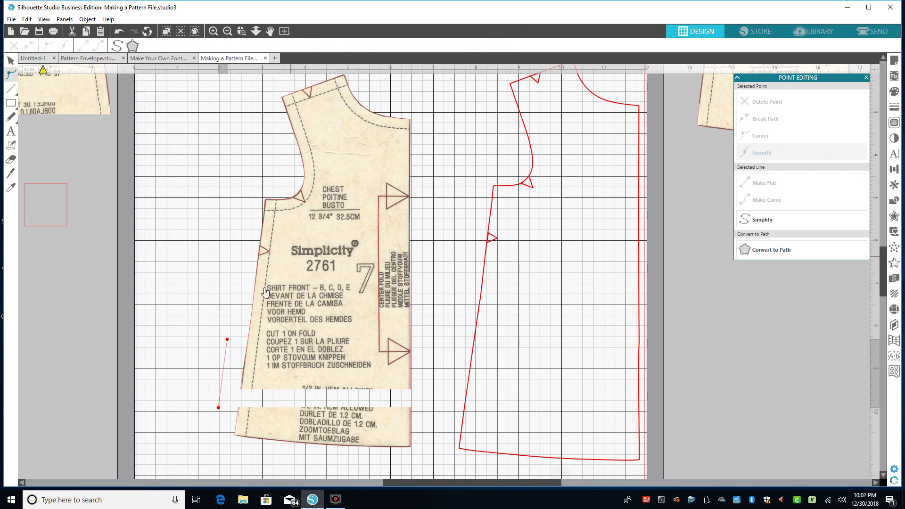
{"action": "left_click", "coordinate": [182, 360]}
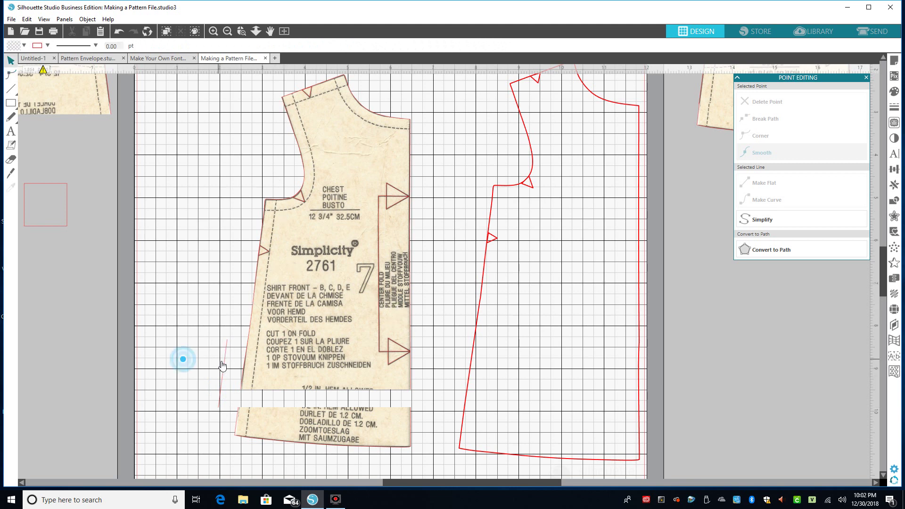
{"action": "left_click", "coordinate": [225, 359]}
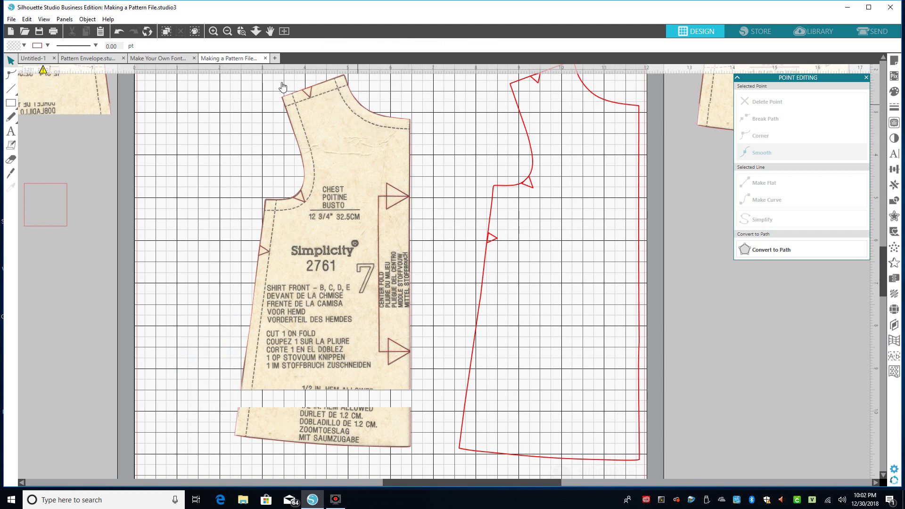
{"action": "left_click", "coordinate": [228, 33]}
- Shift the scanned image left and butt the two bodice halves together
{"action": "left_click", "coordinate": [227, 32]}
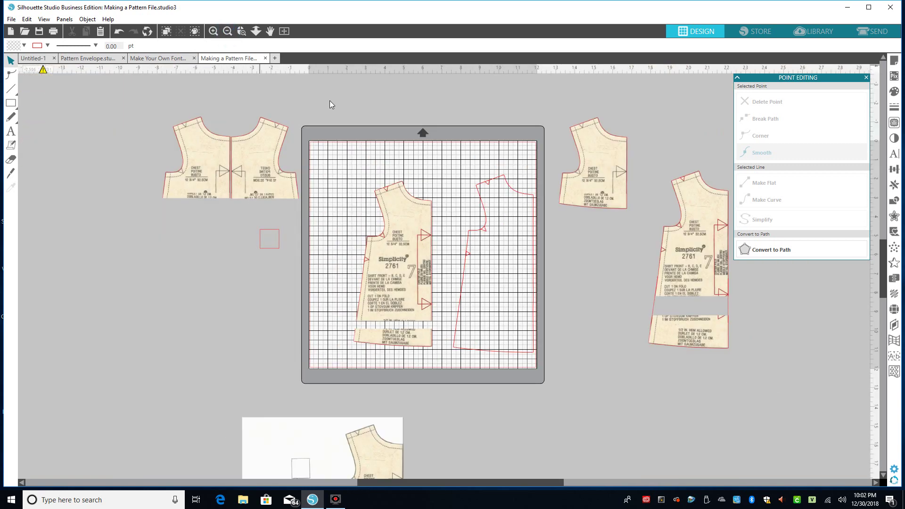
{"action": "left_click_drag", "start_coordinate": [273, 376], "coordinate": [184, 287]}
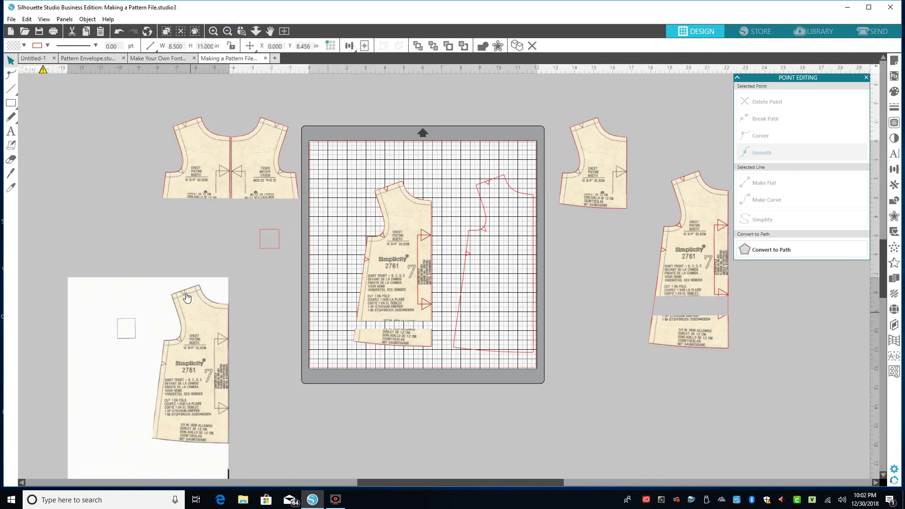
{"action": "left_click", "coordinate": [255, 167]}
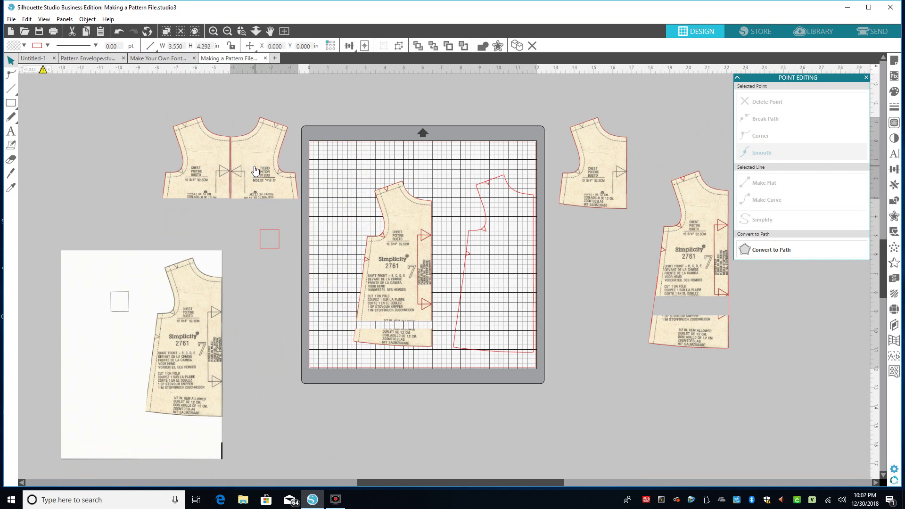
{"action": "left_click_drag", "start_coordinate": [256, 170], "coordinate": [245, 173]}
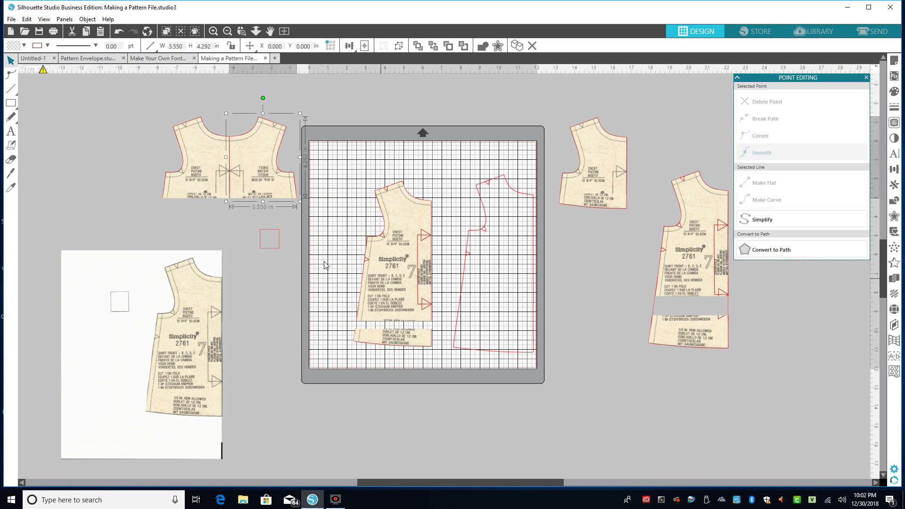
{"action": "left_click_drag", "start_coordinate": [377, 282], "coordinate": [378, 284]}
- Move the lengthened shirt front and red outline off-mat right, and place the full bodice on the mat
{"action": "left_click_drag", "start_coordinate": [343, 202], "coordinate": [428, 370]}
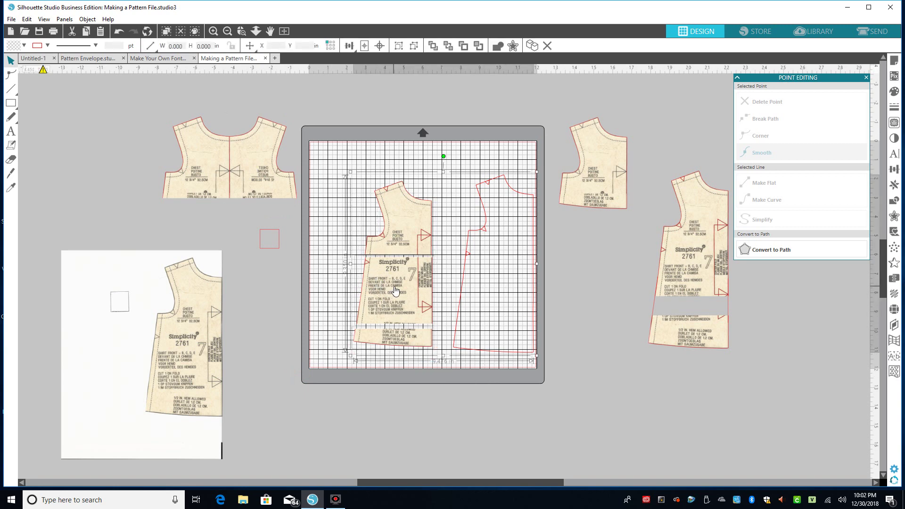
{"action": "left_click_drag", "start_coordinate": [396, 289], "coordinate": [761, 389]}
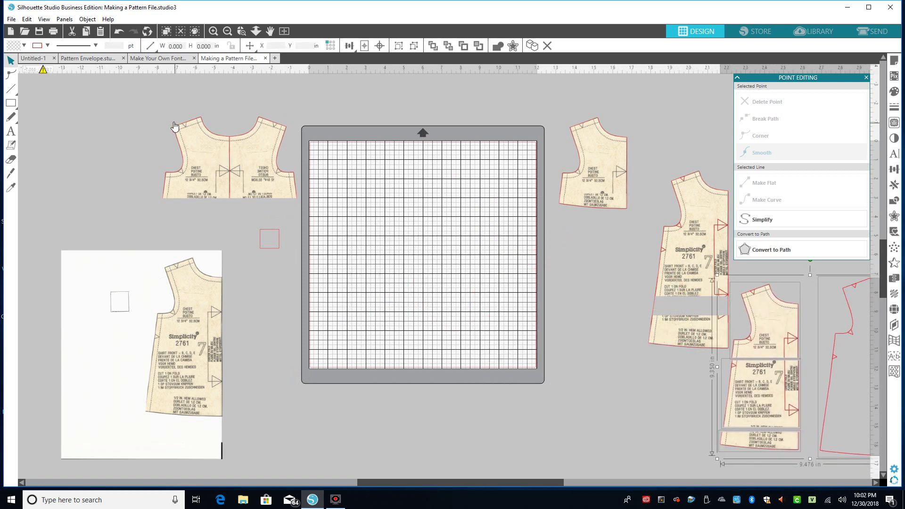
{"action": "left_click", "coordinate": [161, 133]}
{"action": "left_click_drag", "start_coordinate": [263, 185], "coordinate": [441, 225]}
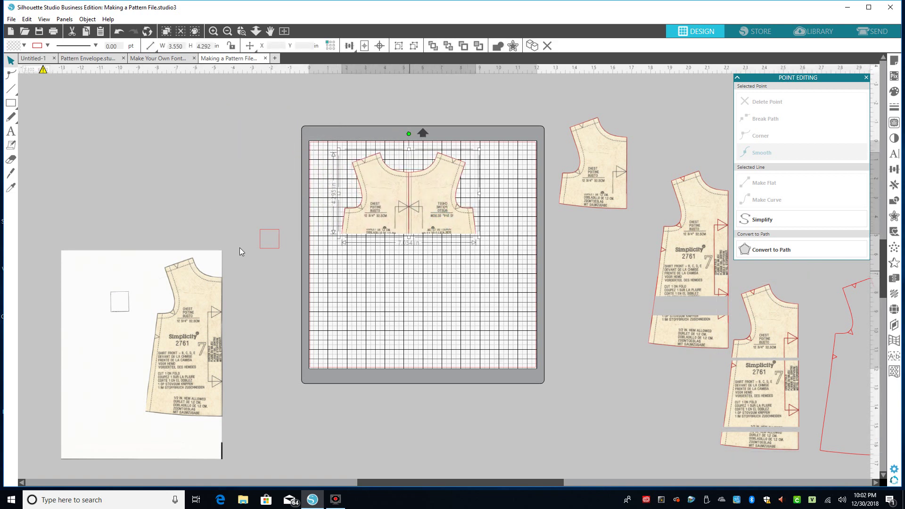
{"action": "left_click", "coordinate": [11, 102]}
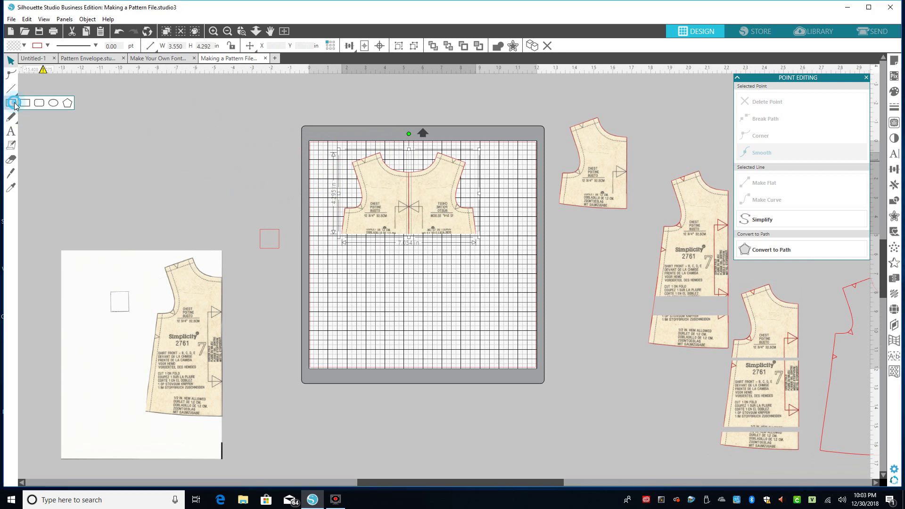
{"action": "left_click", "coordinate": [25, 104]}
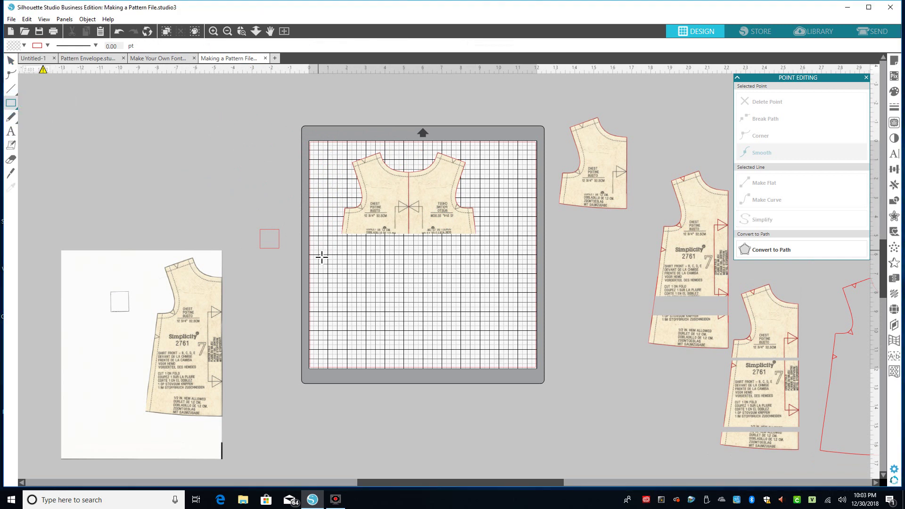
{"action": "left_click_drag", "start_coordinate": [323, 255], "coordinate": [534, 366]}
{"action": "left_click", "coordinate": [412, 254]}
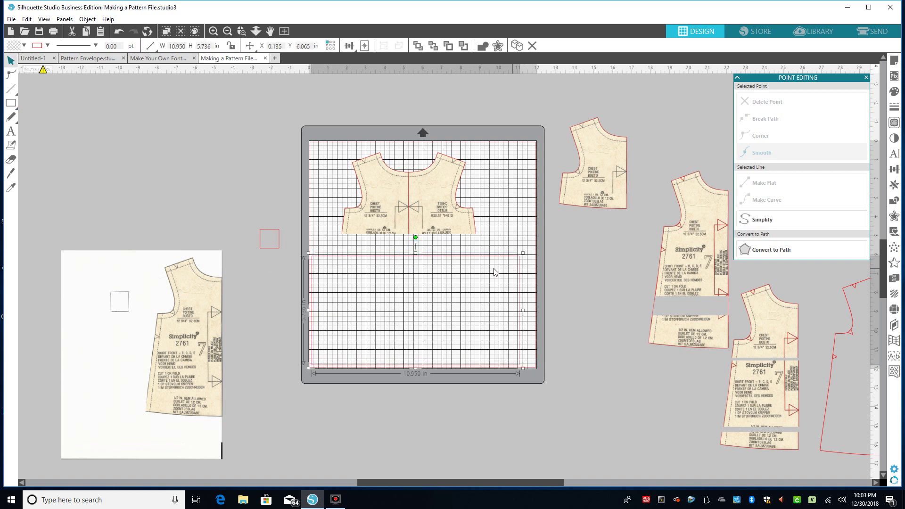
{"action": "left_click_drag", "start_coordinate": [430, 261], "coordinate": [428, 239]}
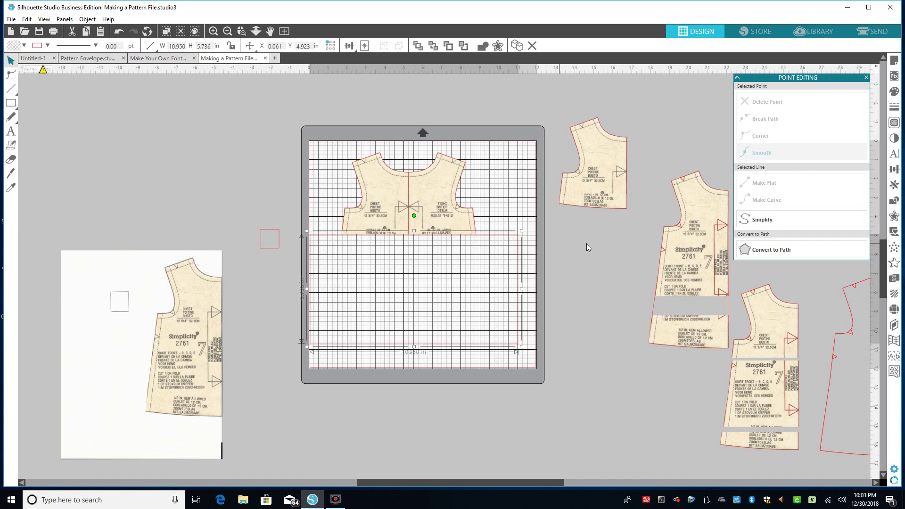
{"action": "left_click_drag", "start_coordinate": [496, 238], "coordinate": [523, 339]}
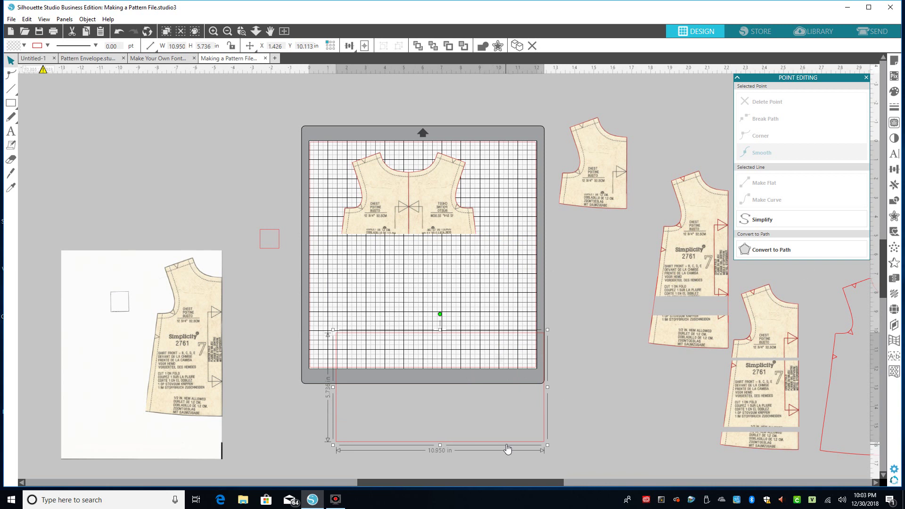
{"action": "key", "text": "Delete"}
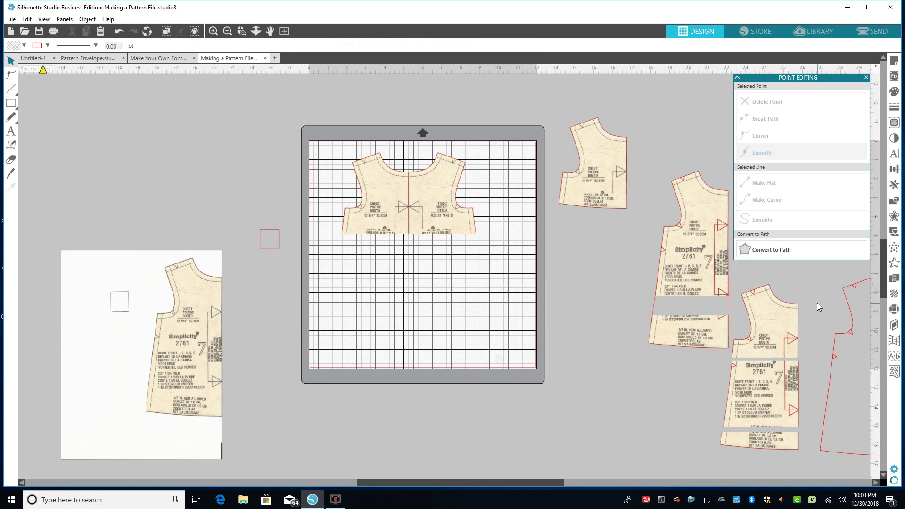
- Close the gaps above the middle section and hem strip of the lower-right shirt front
{"action": "left_click_drag", "start_coordinate": [884, 252], "coordinate": [883, 264]}
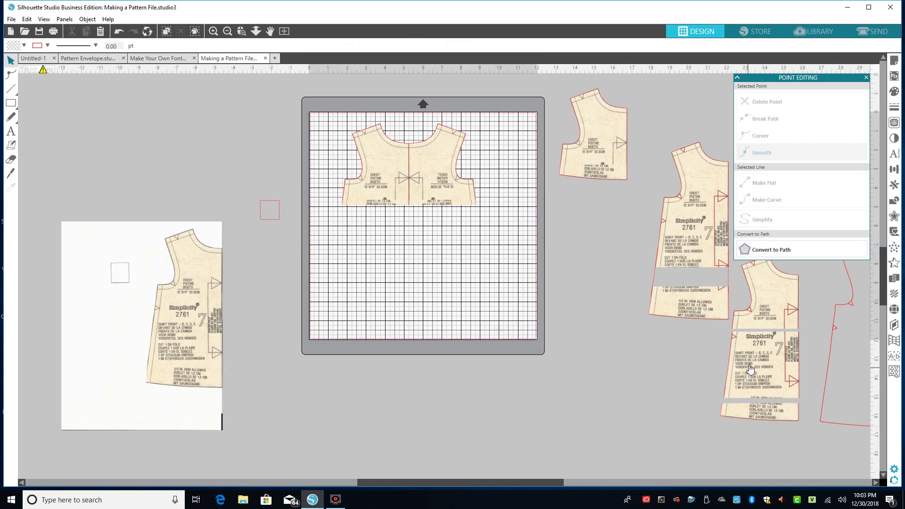
{"action": "left_click_drag", "start_coordinate": [750, 369], "coordinate": [749, 365]}
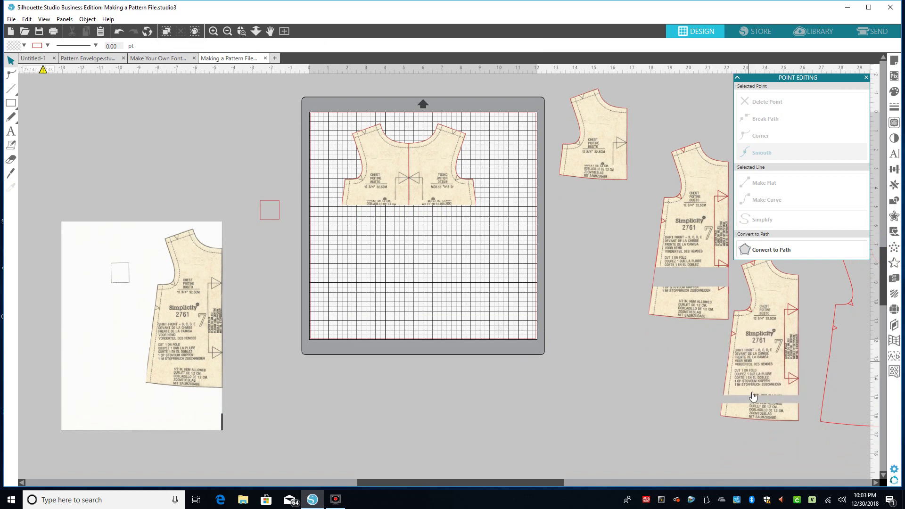
{"action": "left_click_drag", "start_coordinate": [750, 407], "coordinate": [752, 401]}
{"action": "left_click", "coordinate": [509, 392]}
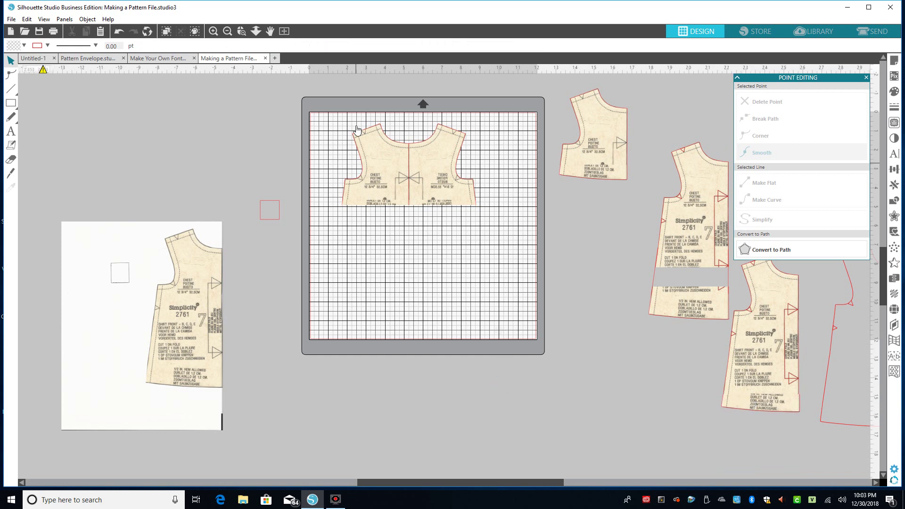
- Move the 7.054 x 4.292 in full bodice off the mat to the upper left
{"action": "left_click_drag", "start_coordinate": [327, 135], "coordinate": [225, 173]}
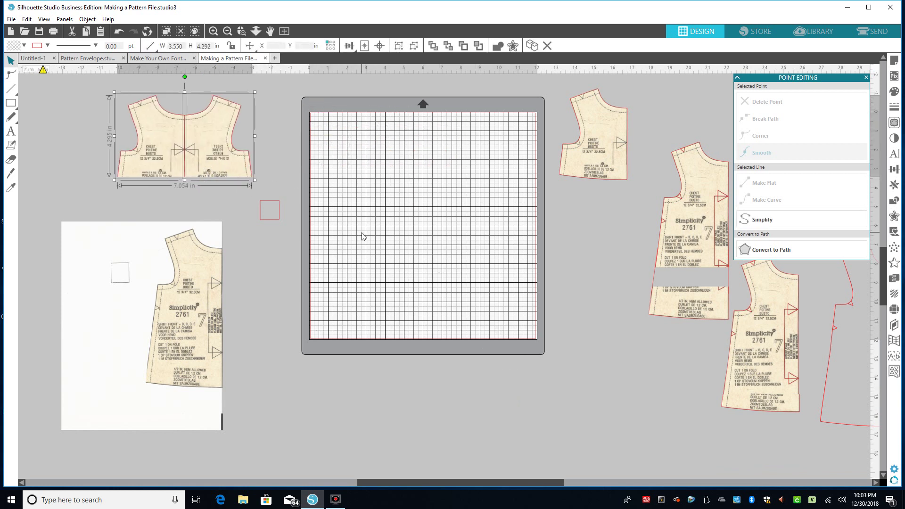
{"action": "mouse_move", "coordinate": [411, 480]}
{"action": "left_mouse_down"}
{"action": "mouse_move", "coordinate": [428, 480]}
{"action": "mouse_move", "coordinate": [408, 480]}
{"action": "left_mouse_up"}
{"action": "left_click_drag", "start_coordinate": [884, 261], "coordinate": [884, 248]}
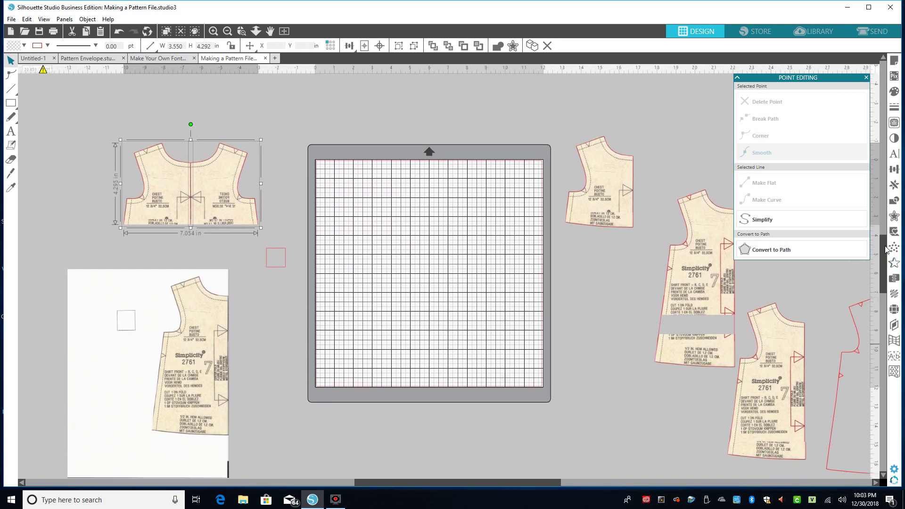